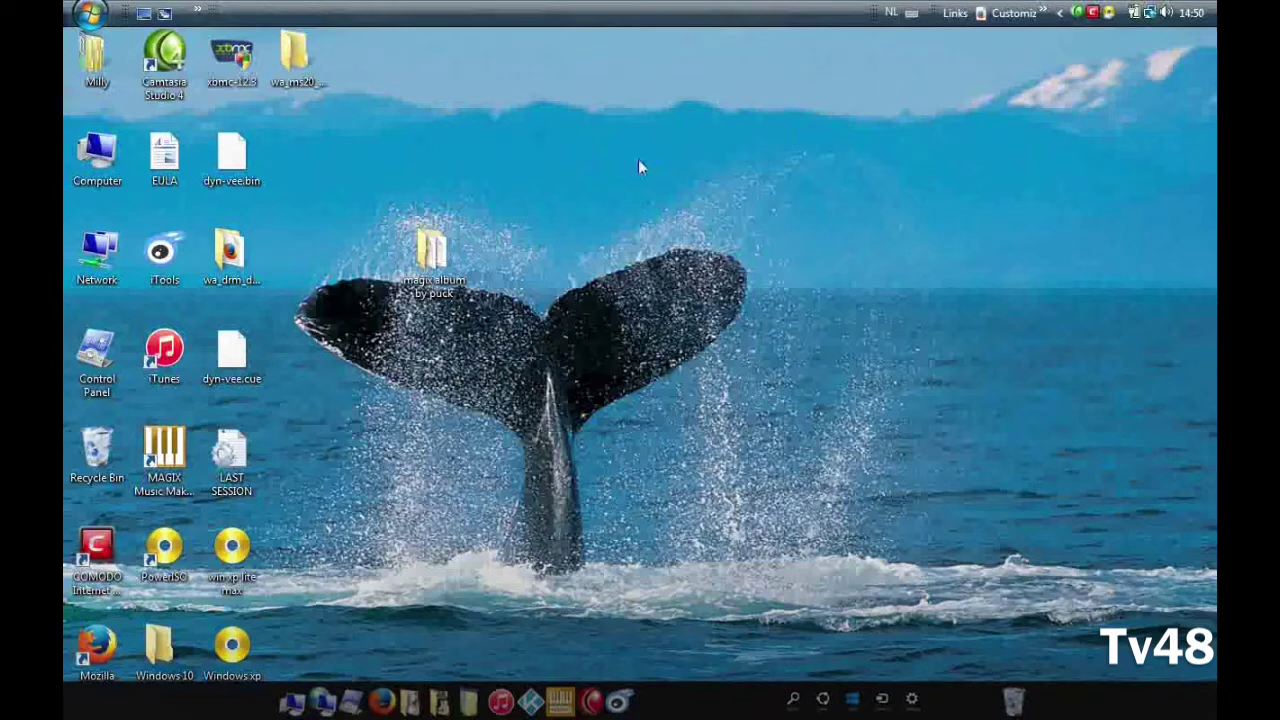
Step: Launch nLite from the Start menu and shift its welcome window up and left
{"action": "left_click", "coordinate": [88, 12]}
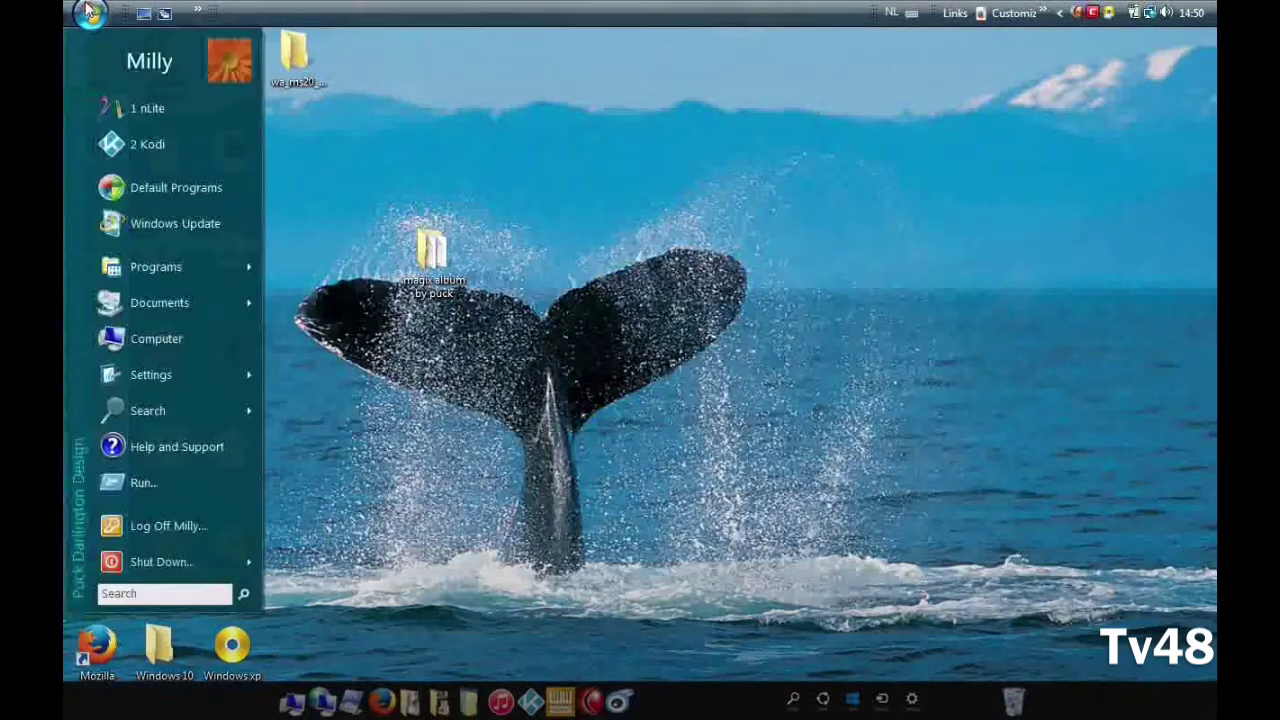
{"action": "left_click", "coordinate": [117, 119]}
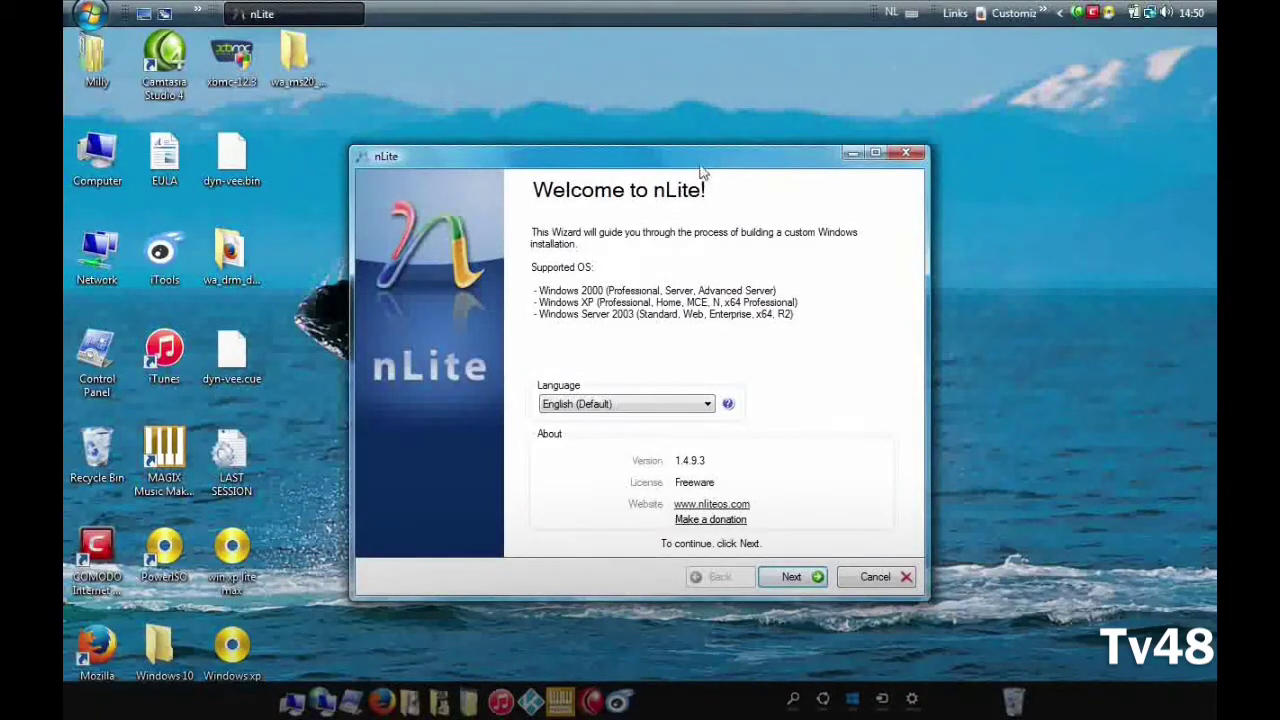
{"action": "left_click_drag", "start_coordinate": [703, 172], "coordinate": [680, 108]}
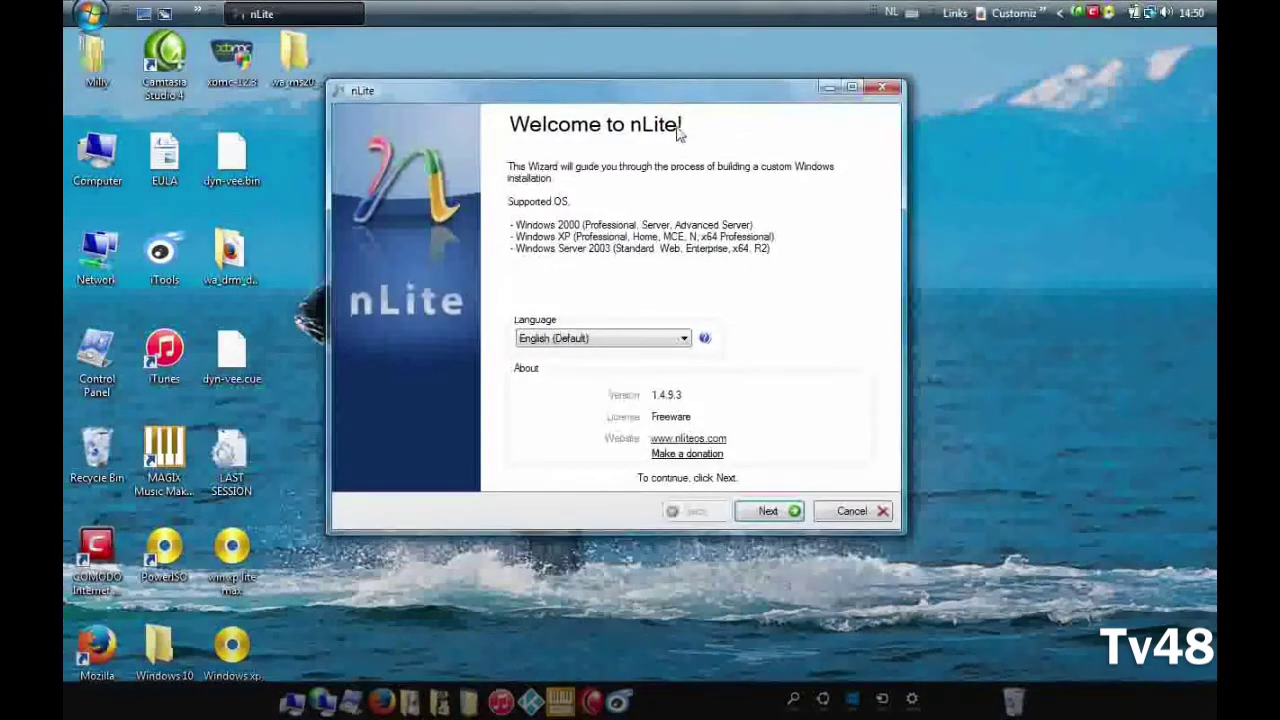
Step: Select C:\wins xp maxi lite as the installation source and scan it
{"action": "left_click", "coordinate": [767, 512]}
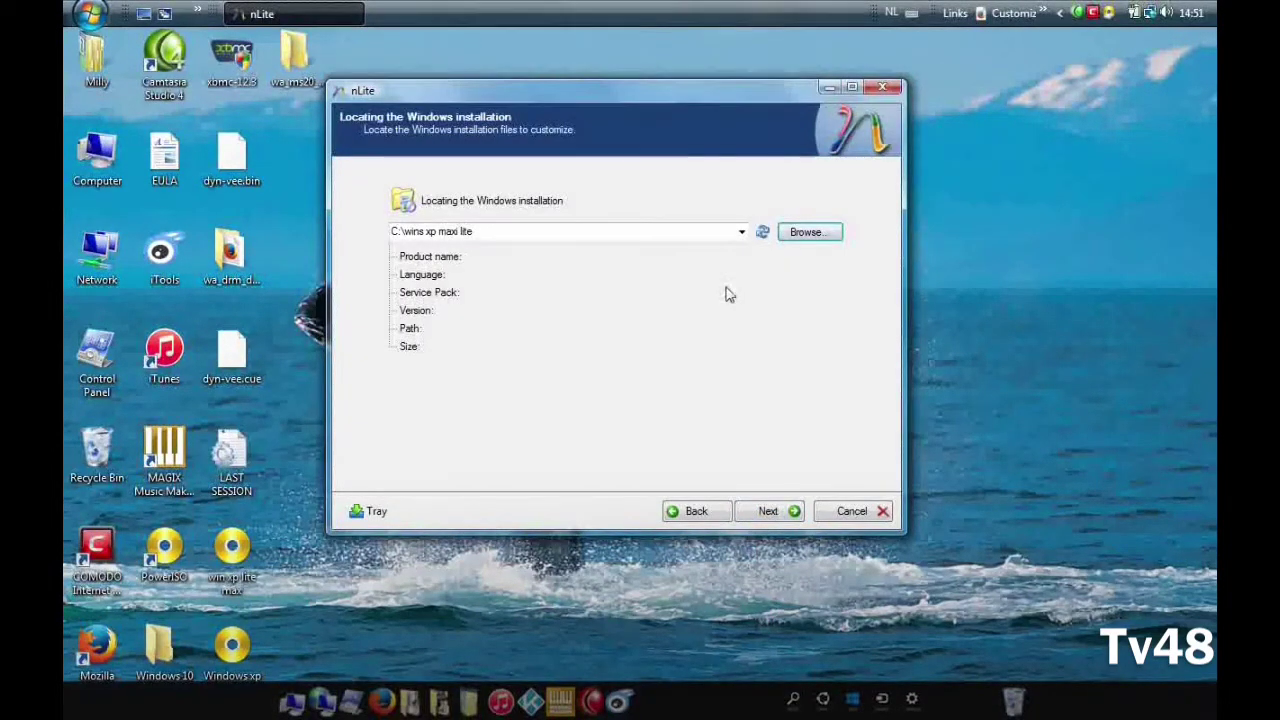
{"action": "left_click", "coordinate": [742, 233]}
{"action": "left_click", "coordinate": [742, 233]}
{"action": "left_click", "coordinate": [742, 233]}
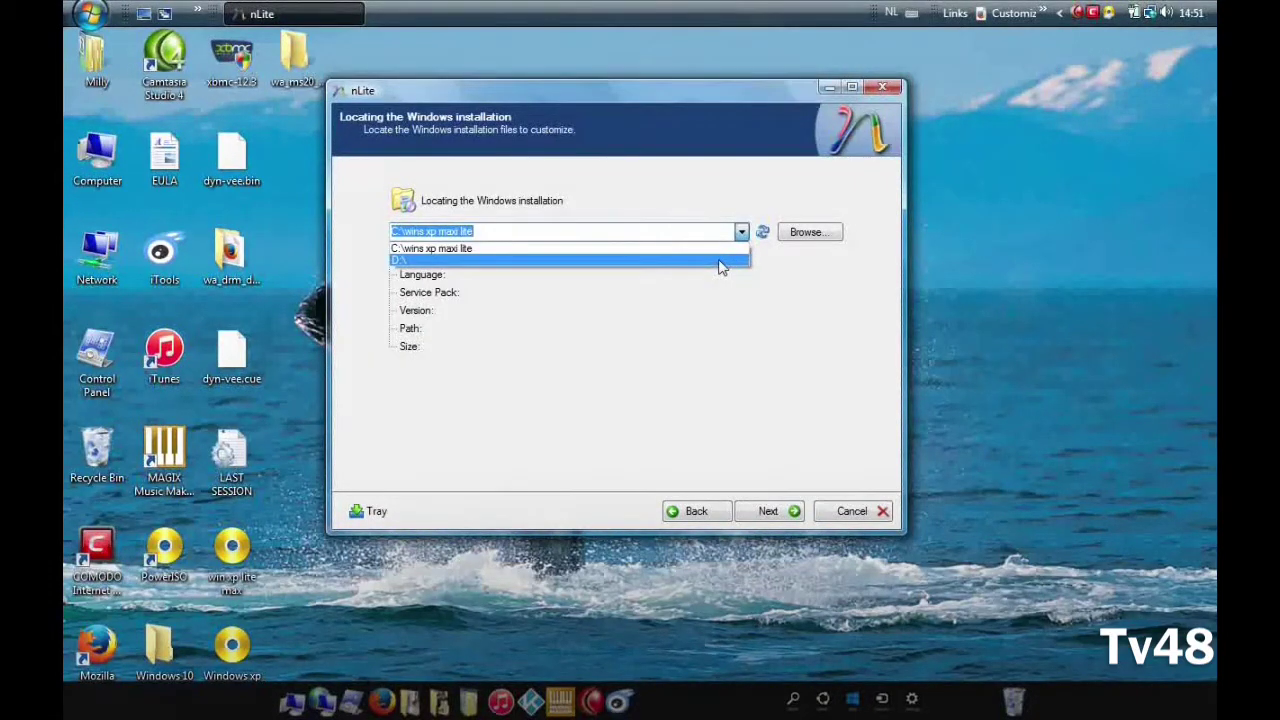
{"action": "left_click", "coordinate": [720, 263]}
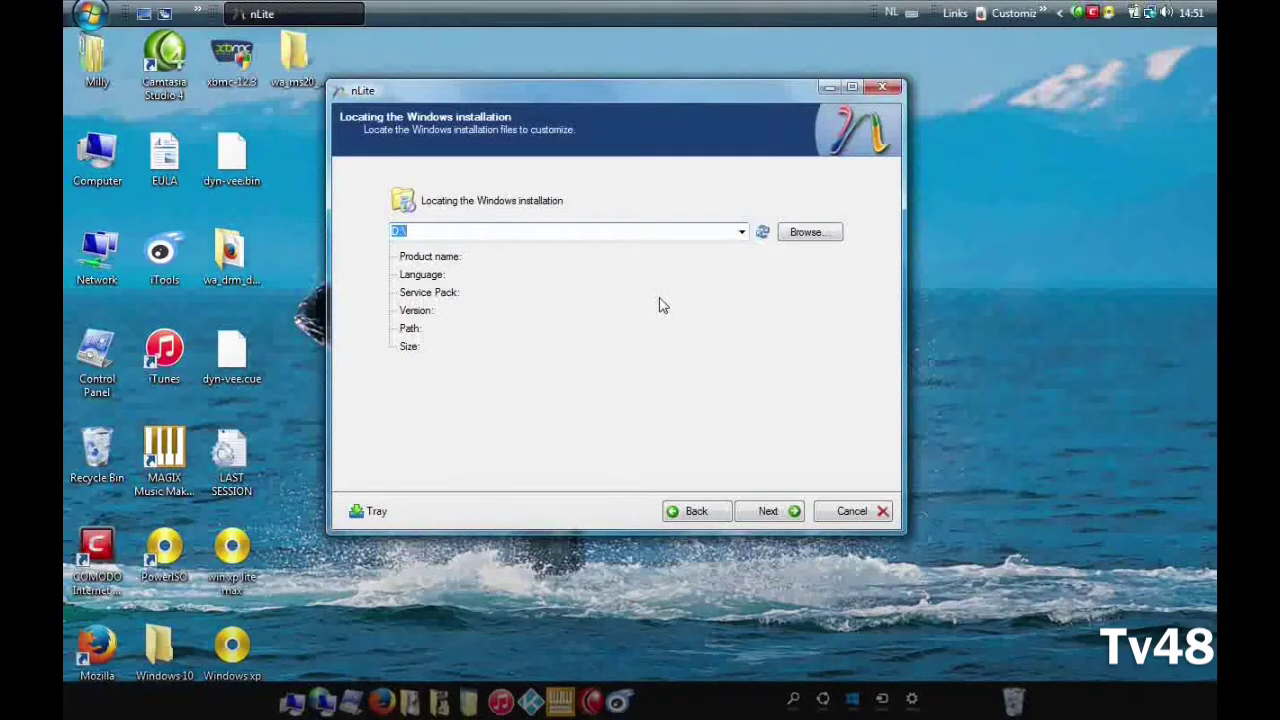
{"action": "left_click", "coordinate": [742, 240]}
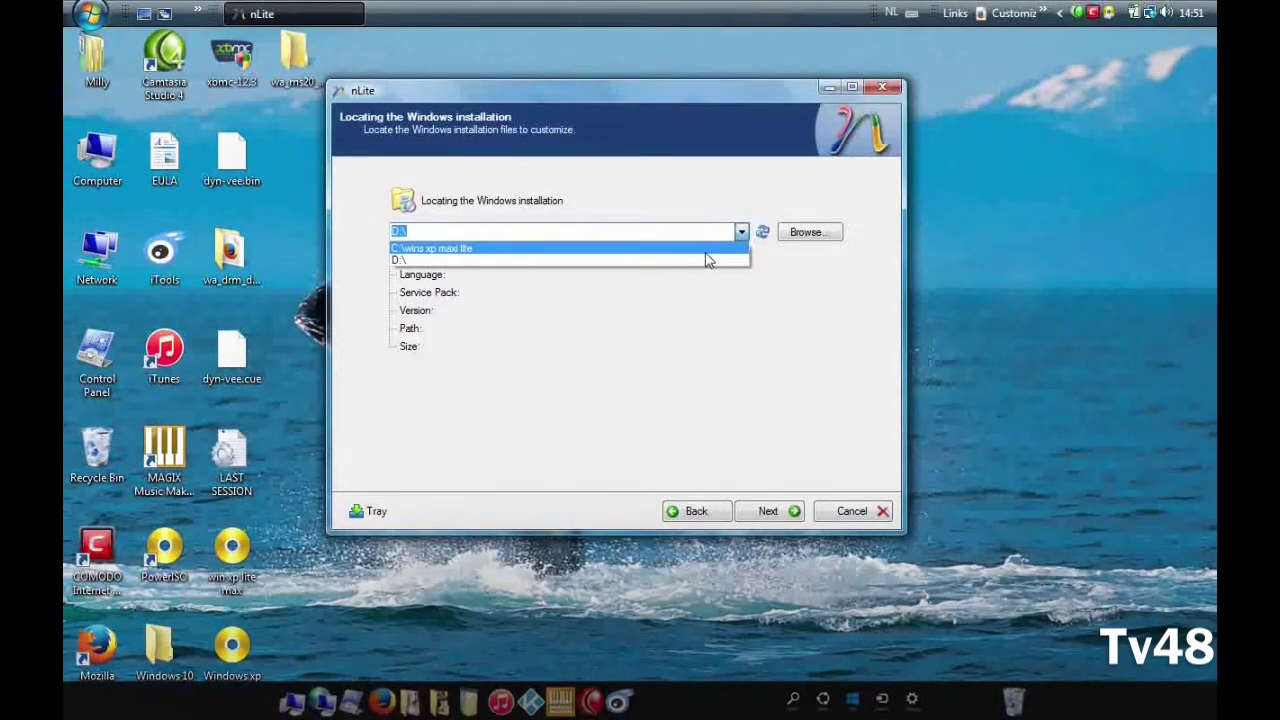
{"action": "left_click", "coordinate": [763, 329]}
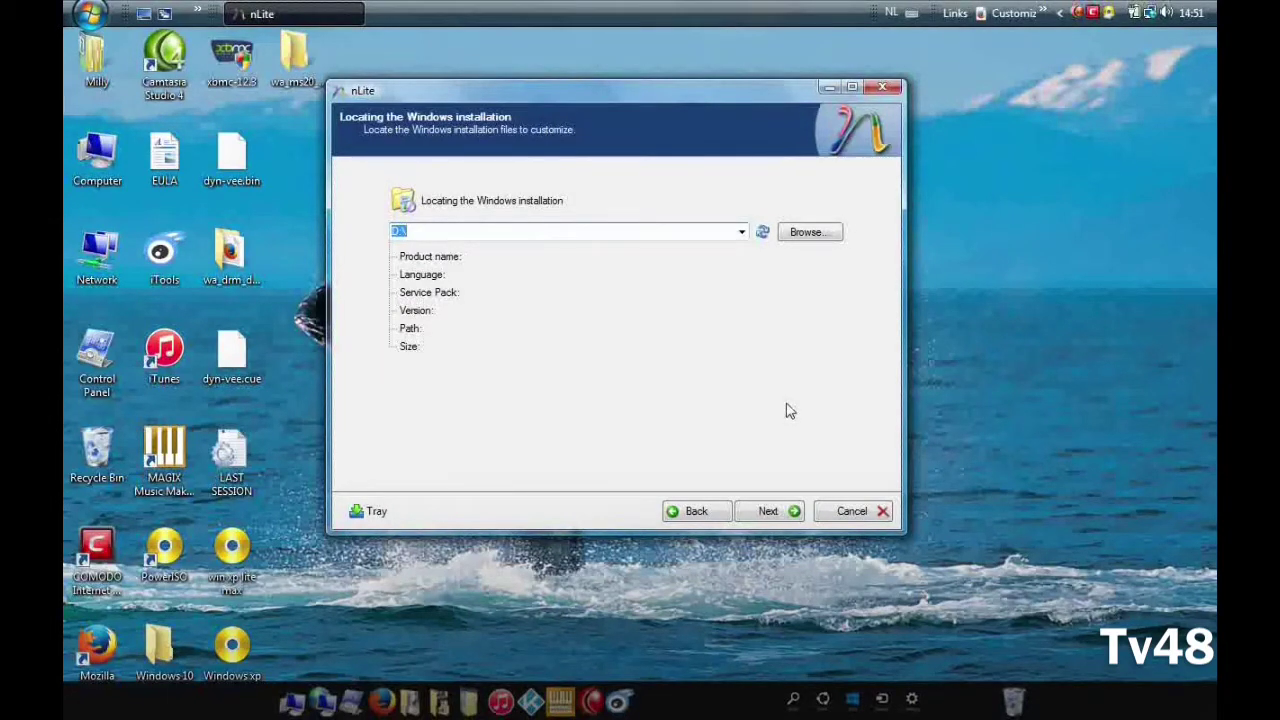
{"action": "left_click", "coordinate": [741, 232]}
{"action": "left_click", "coordinate": [738, 248]}
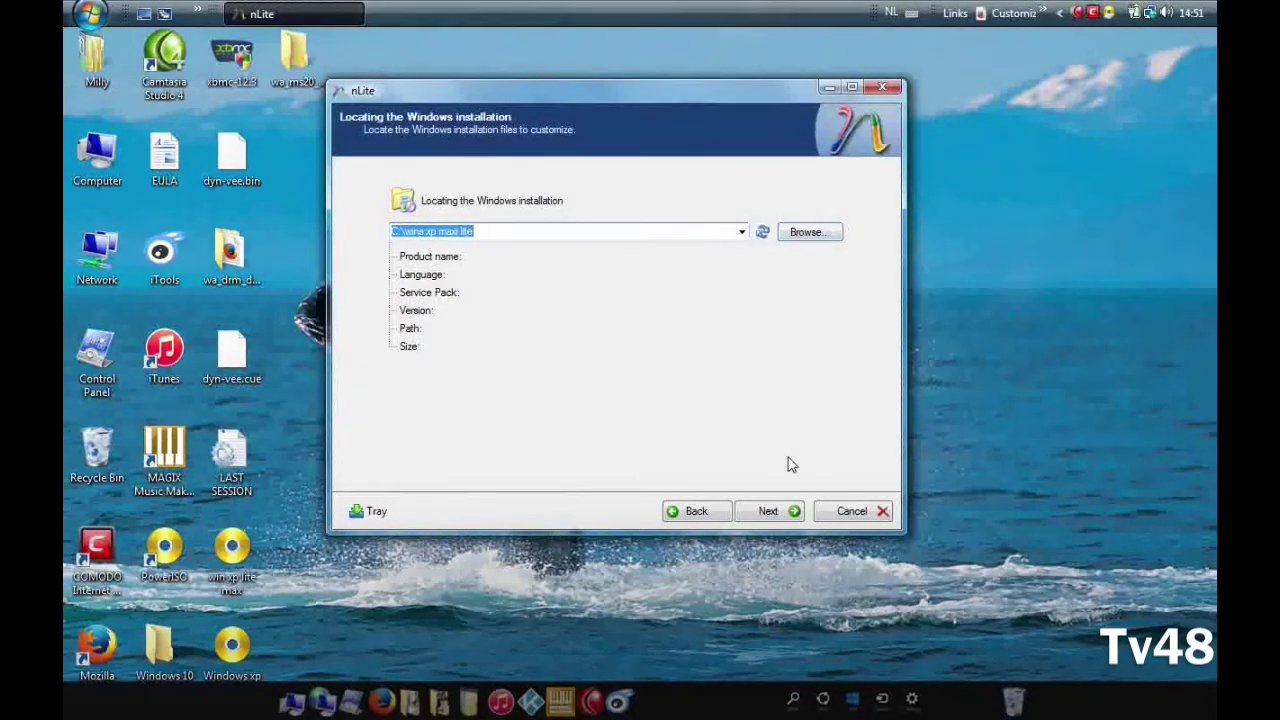
{"action": "left_click", "coordinate": [787, 522]}
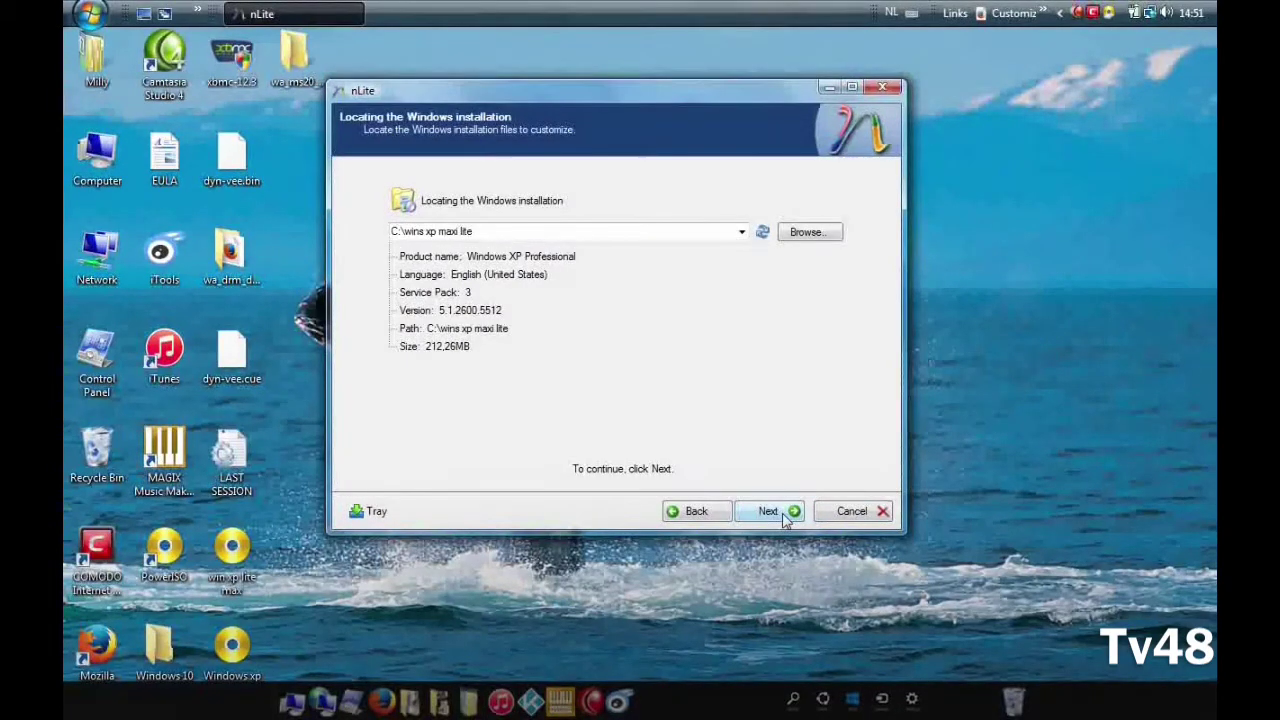
{"action": "left_click", "coordinate": [785, 516]}
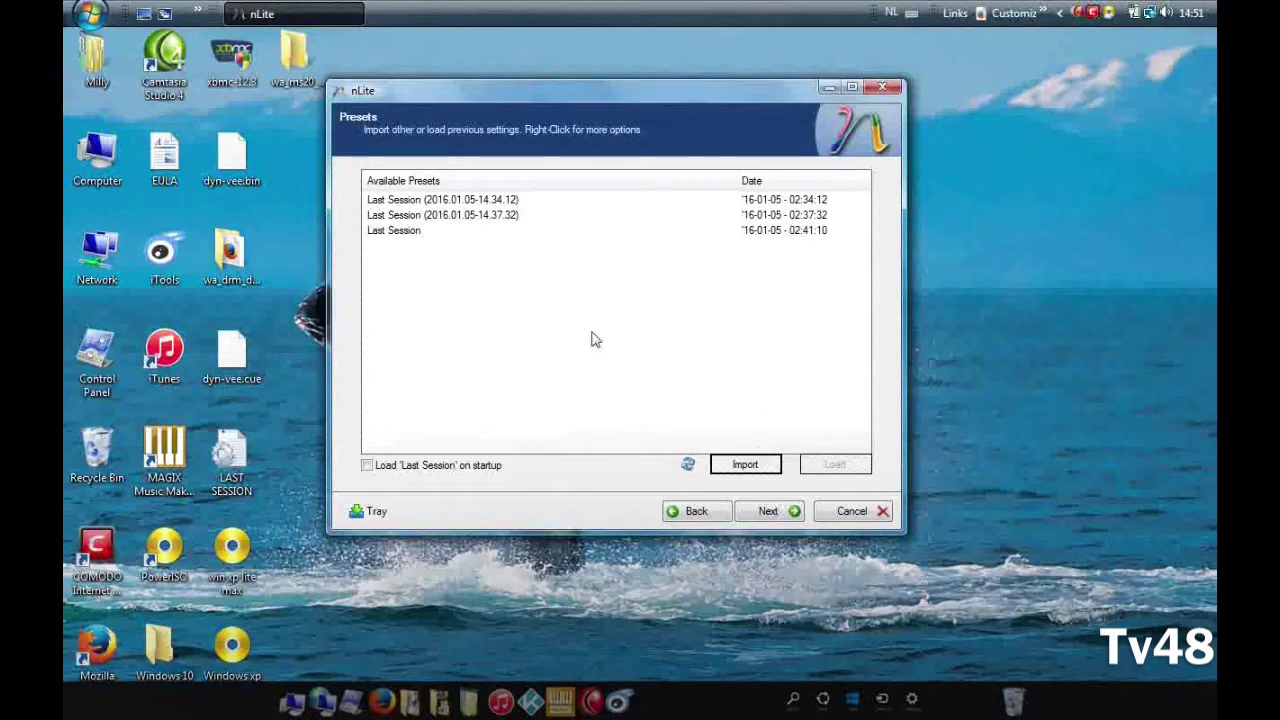
{"action": "left_click", "coordinate": [455, 233]}
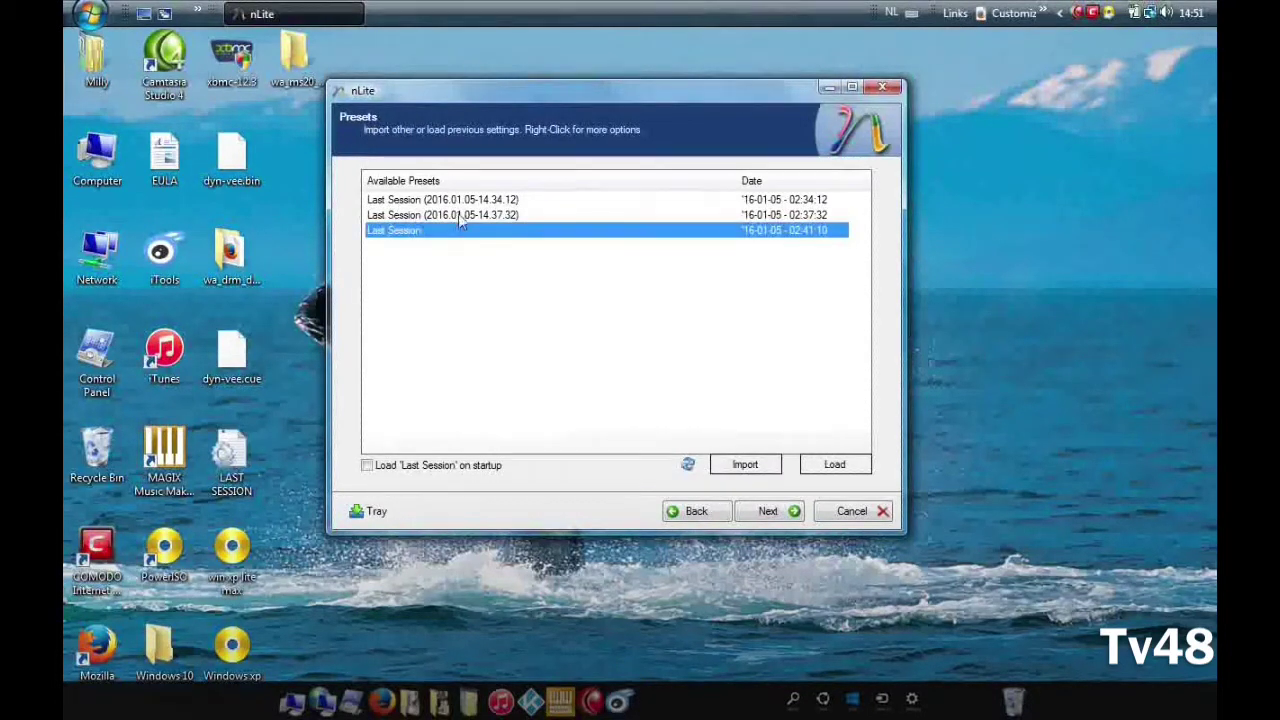
{"action": "left_click", "coordinate": [459, 215]}
{"action": "left_click", "coordinate": [453, 200]}
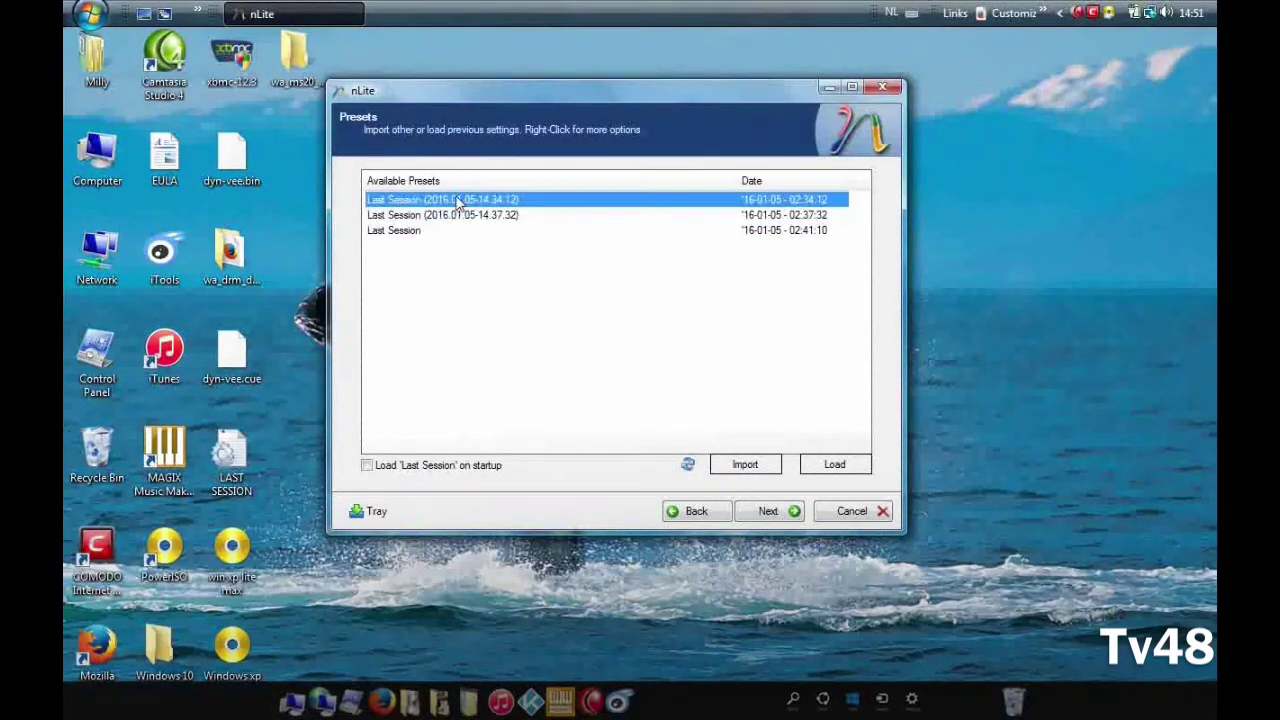
{"action": "left_click", "coordinate": [745, 466]}
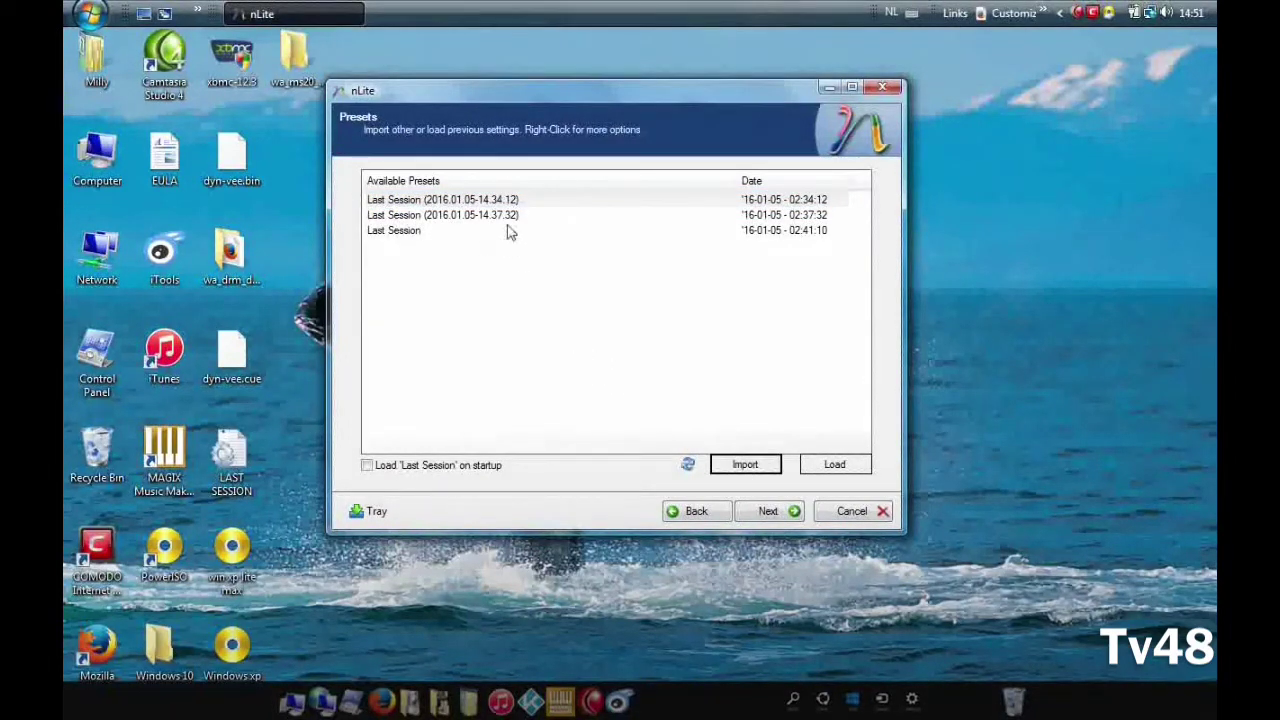
{"action": "left_click", "coordinate": [741, 470]}
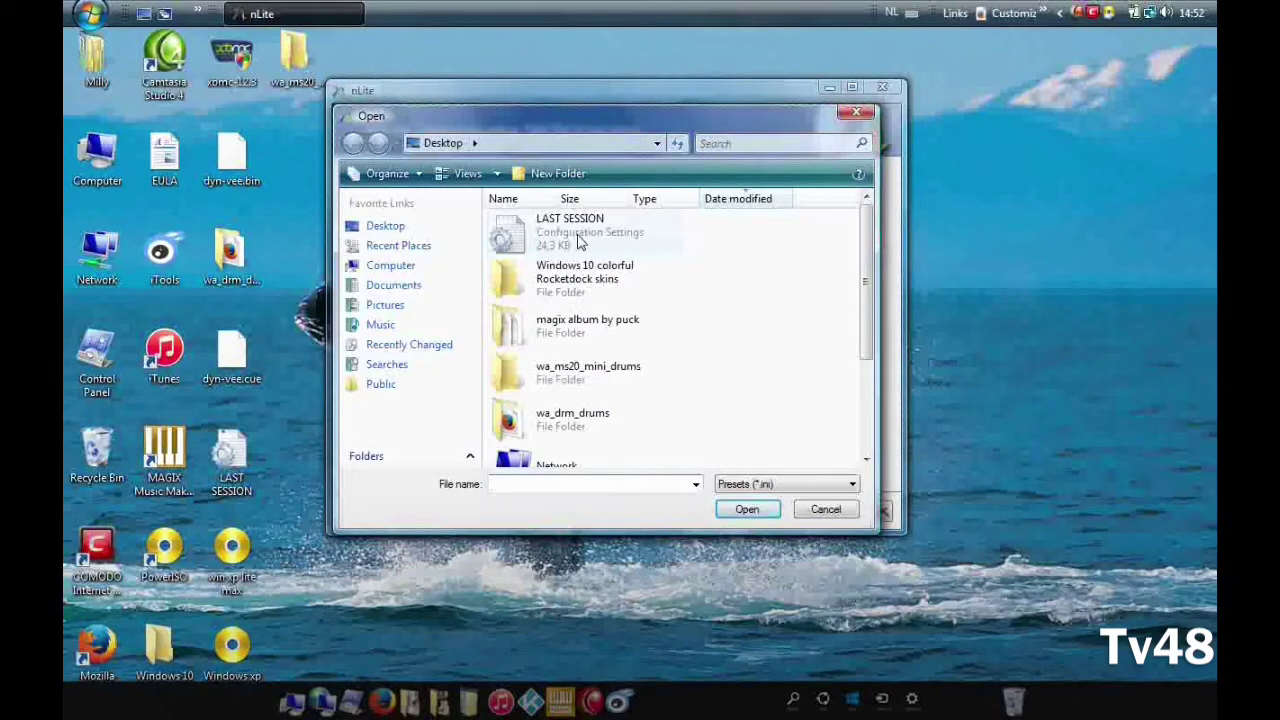
{"action": "left_click", "coordinate": [824, 510]}
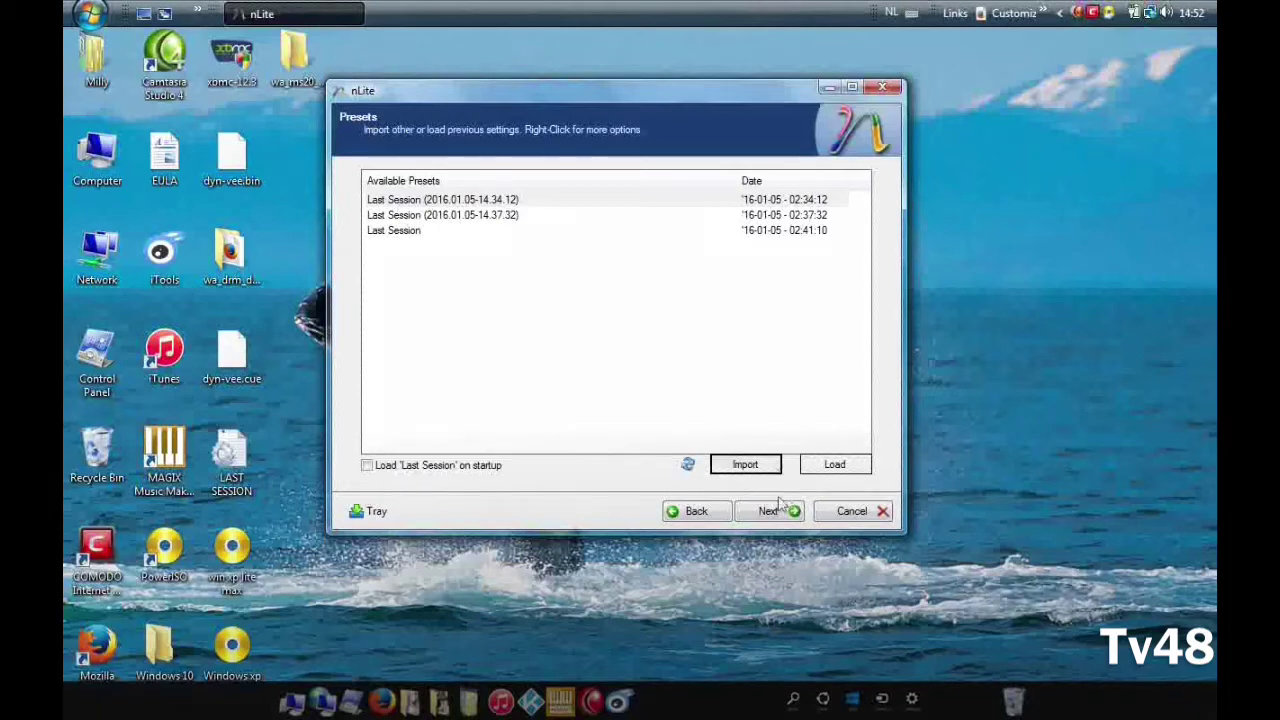
Step: Return to the presets page and select the Last Session (2016.01.05-14.37.32) preset
{"action": "left_click", "coordinate": [782, 527]}
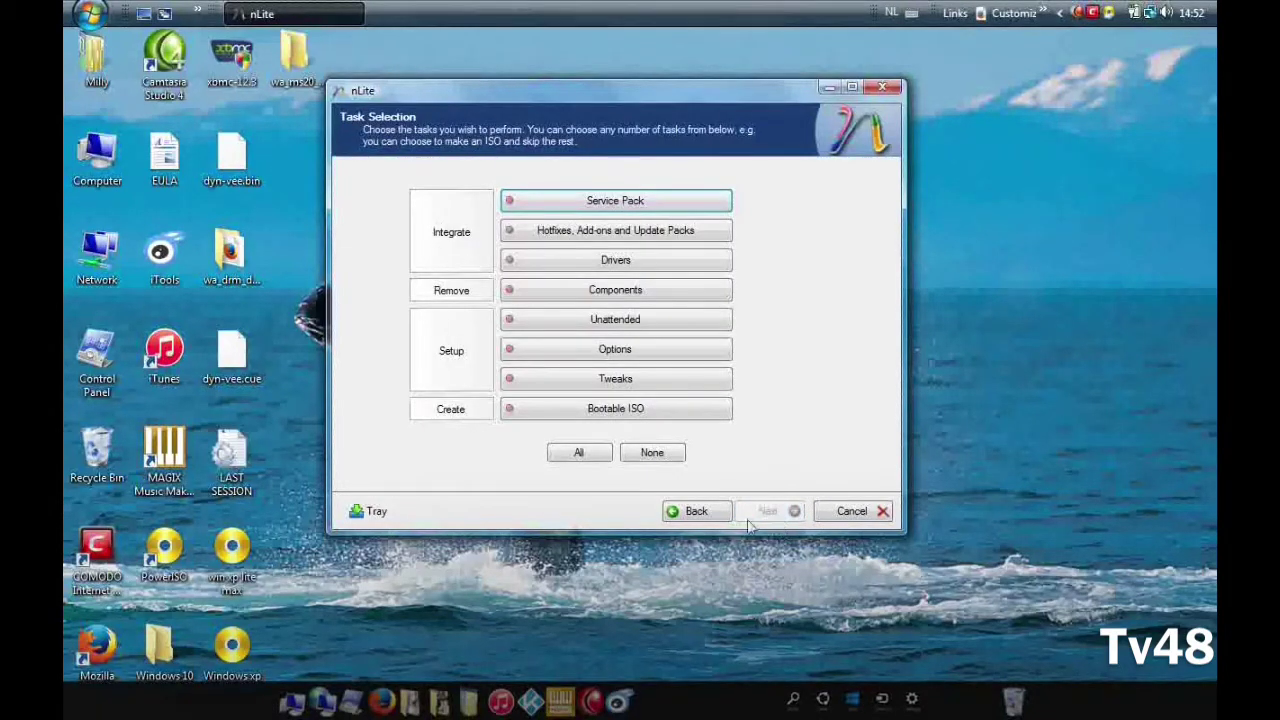
{"action": "left_click", "coordinate": [700, 522]}
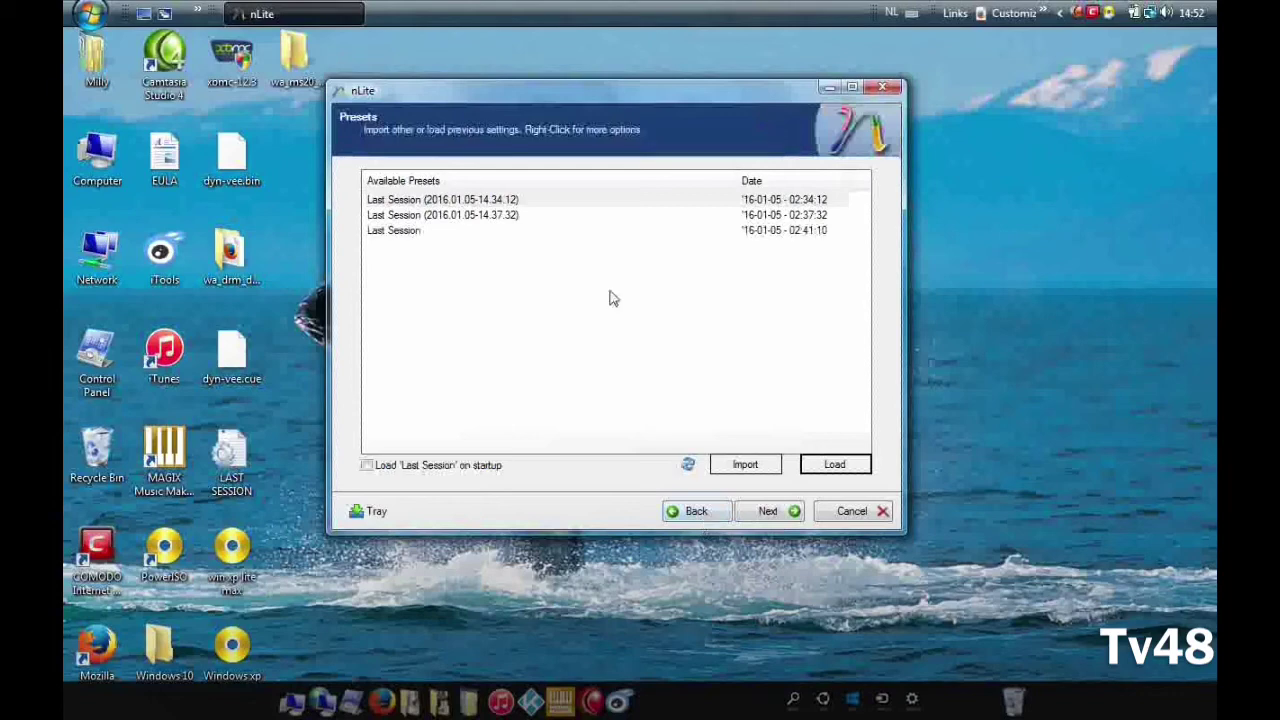
{"action": "left_click", "coordinate": [548, 234]}
{"action": "left_click", "coordinate": [545, 217]}
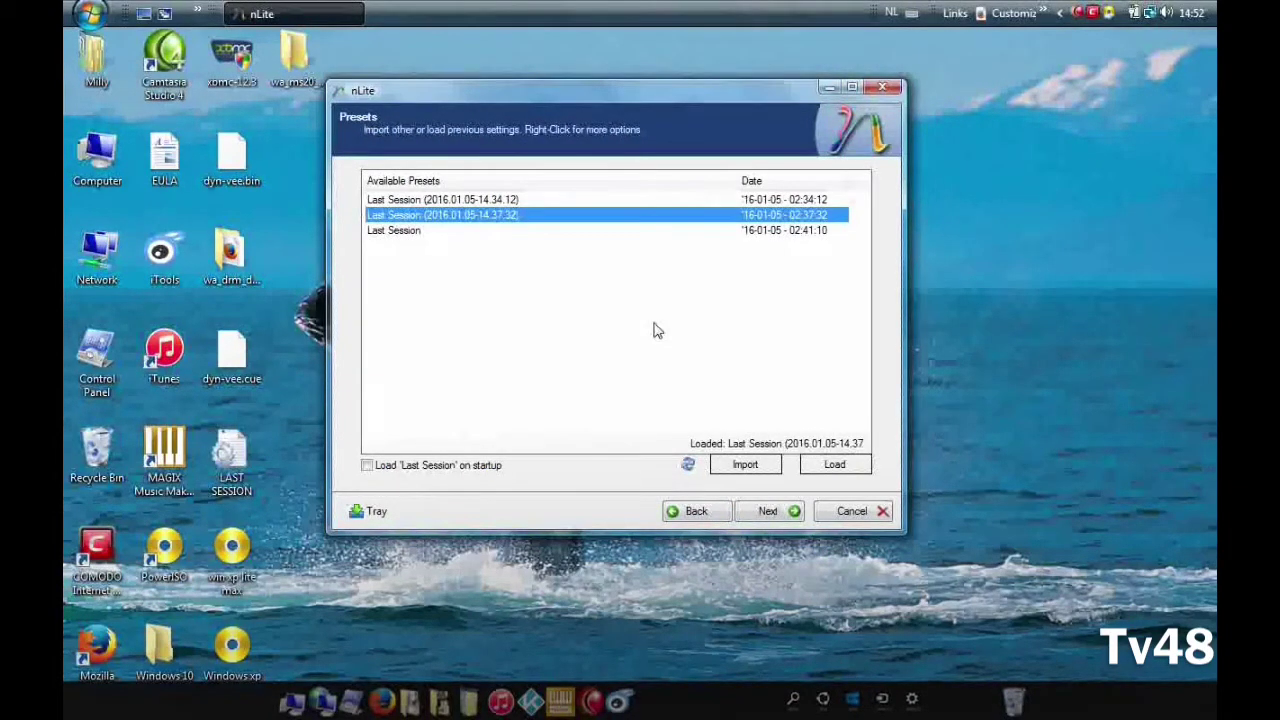
Step: Import the LAST SESSION file from the Desktop, overwriting the old copy, and advance to Components
{"action": "left_click", "coordinate": [741, 462]}
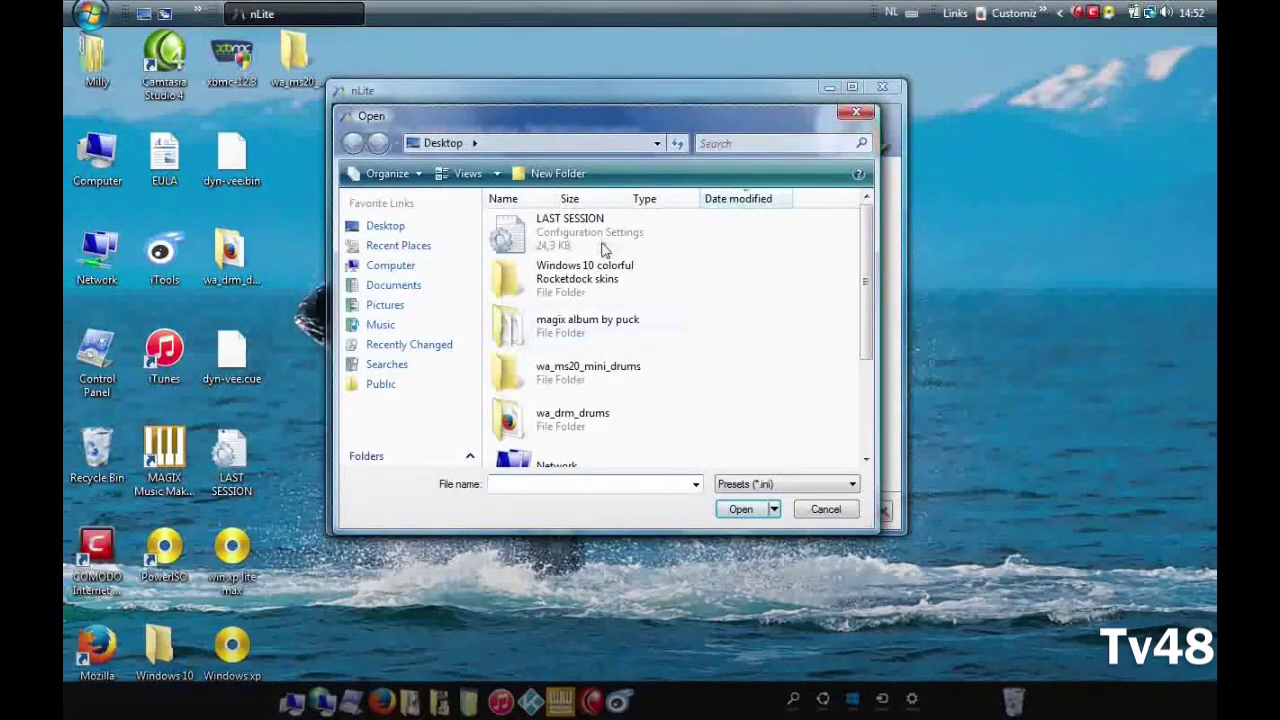
{"action": "left_click", "coordinate": [601, 250]}
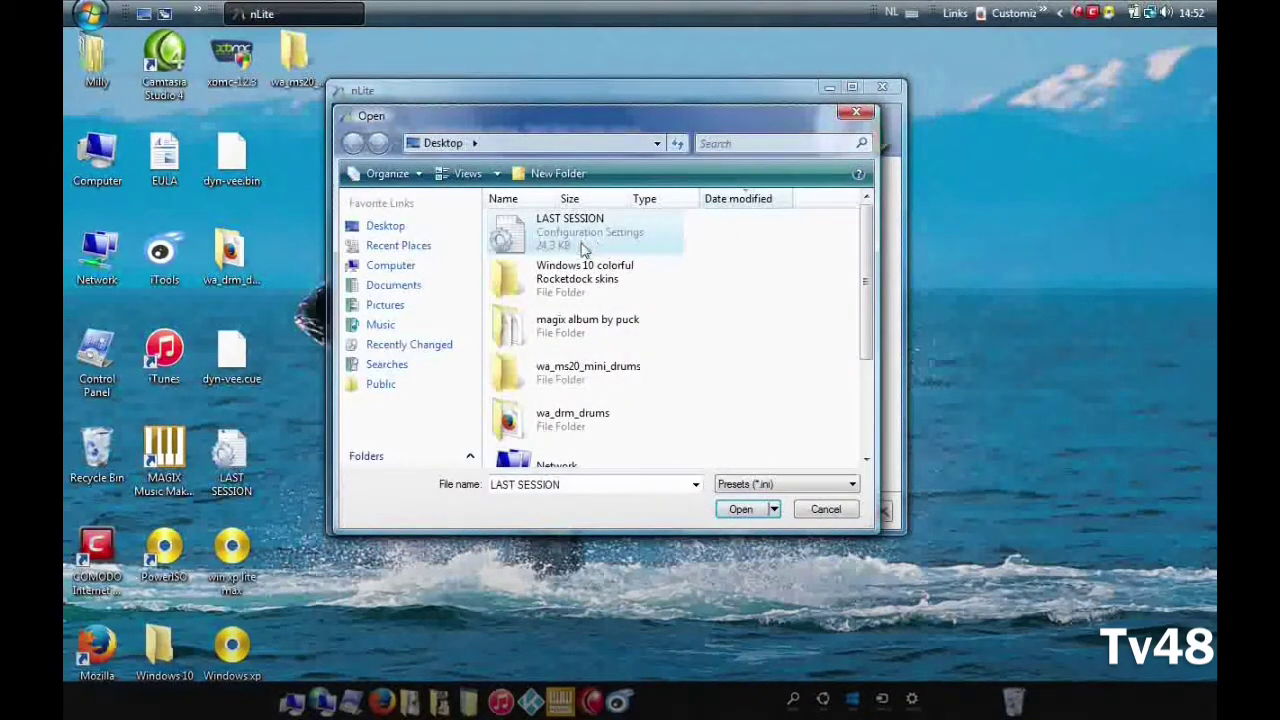
{"action": "double_click", "coordinate": [583, 249]}
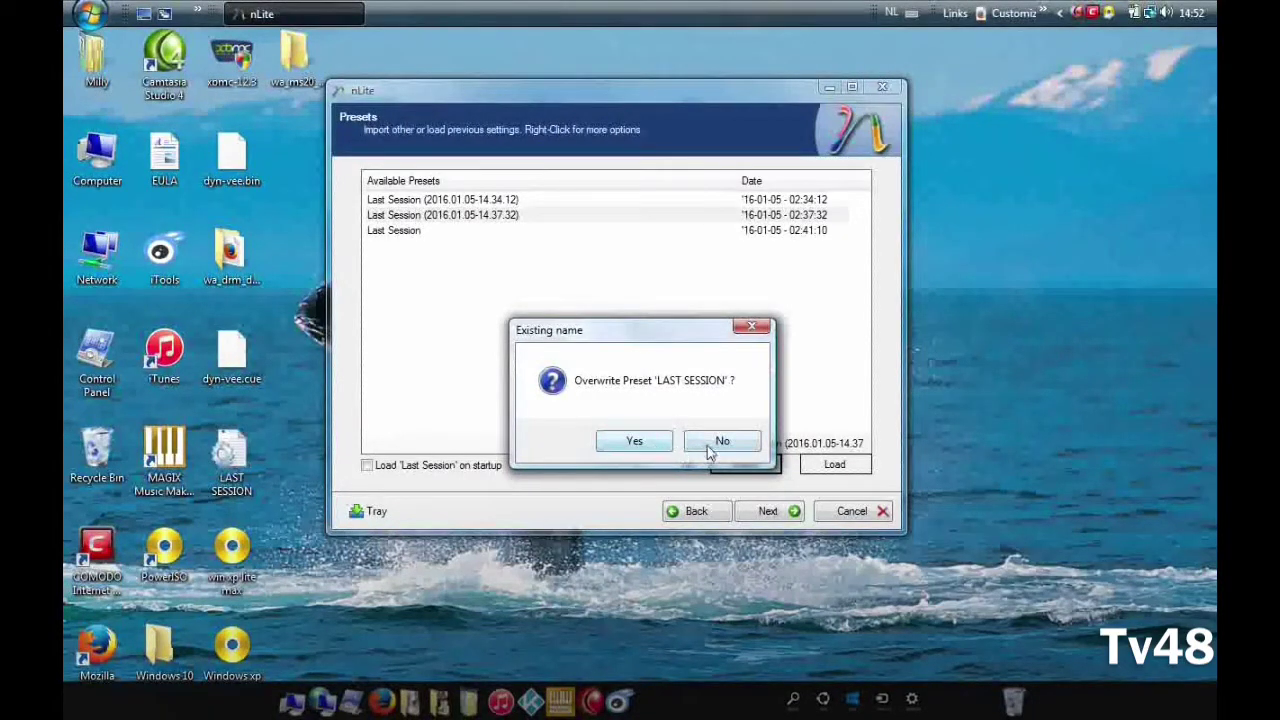
{"action": "left_click", "coordinate": [634, 441]}
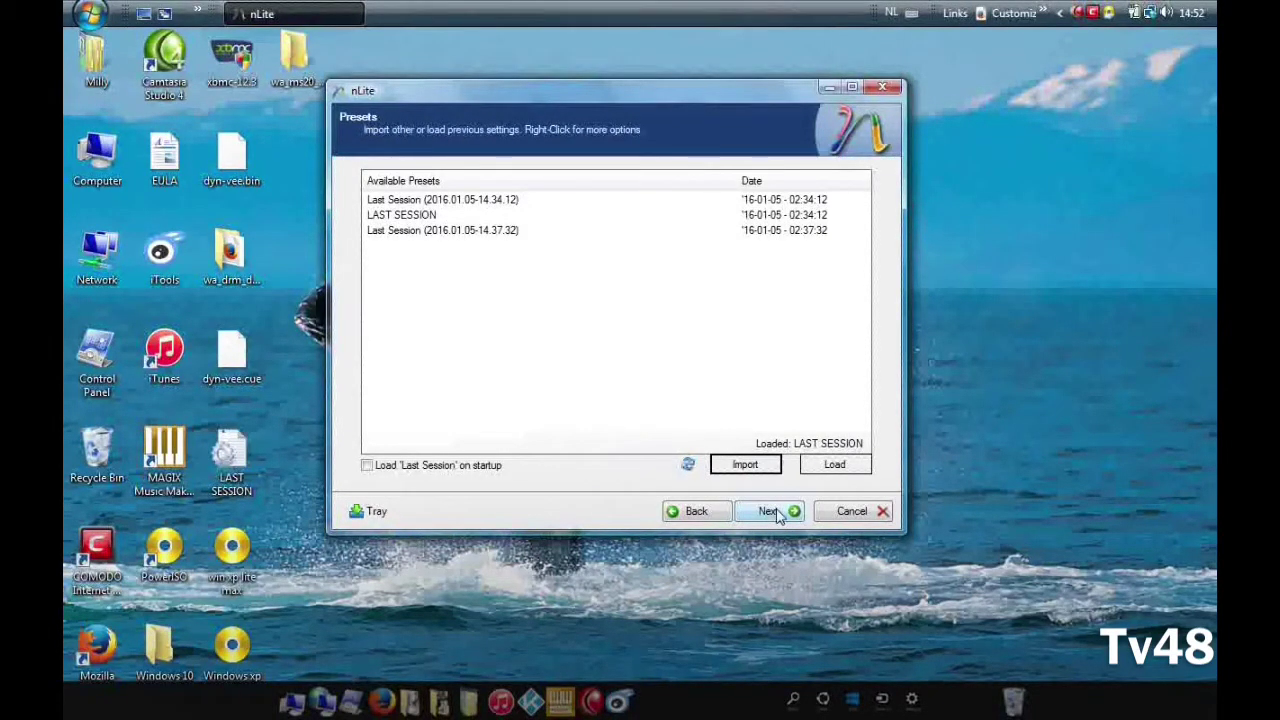
{"action": "left_click", "coordinate": [768, 511]}
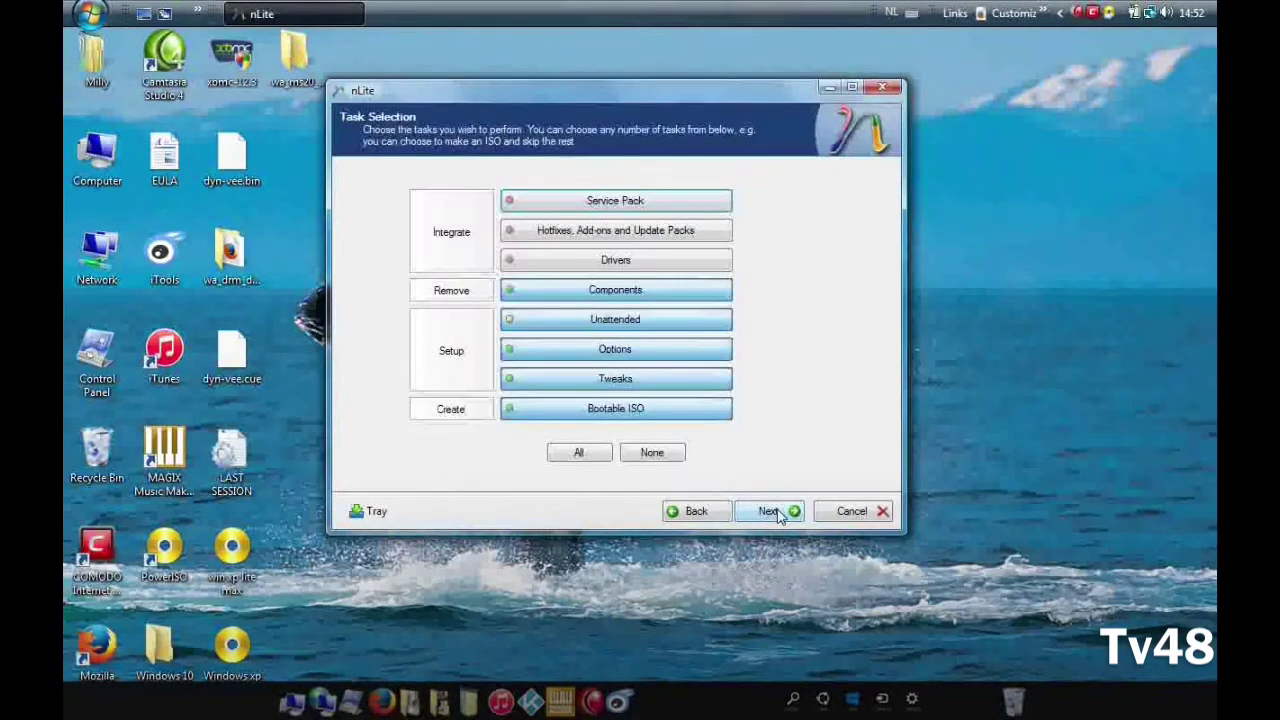
{"action": "left_click", "coordinate": [768, 511]}
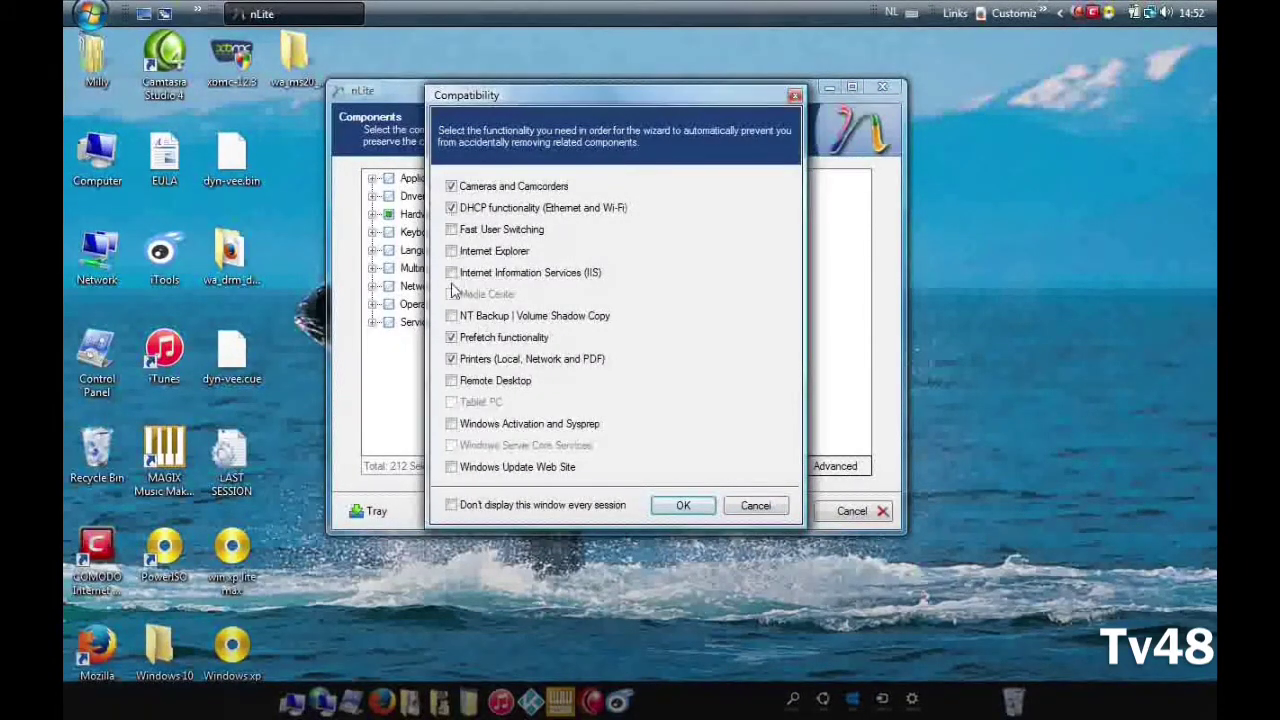
Step: Confirm Compatibility with Prefetch kept, and keep Infrared while Bluetooth Support is removed
{"action": "left_click", "coordinate": [451, 338]}
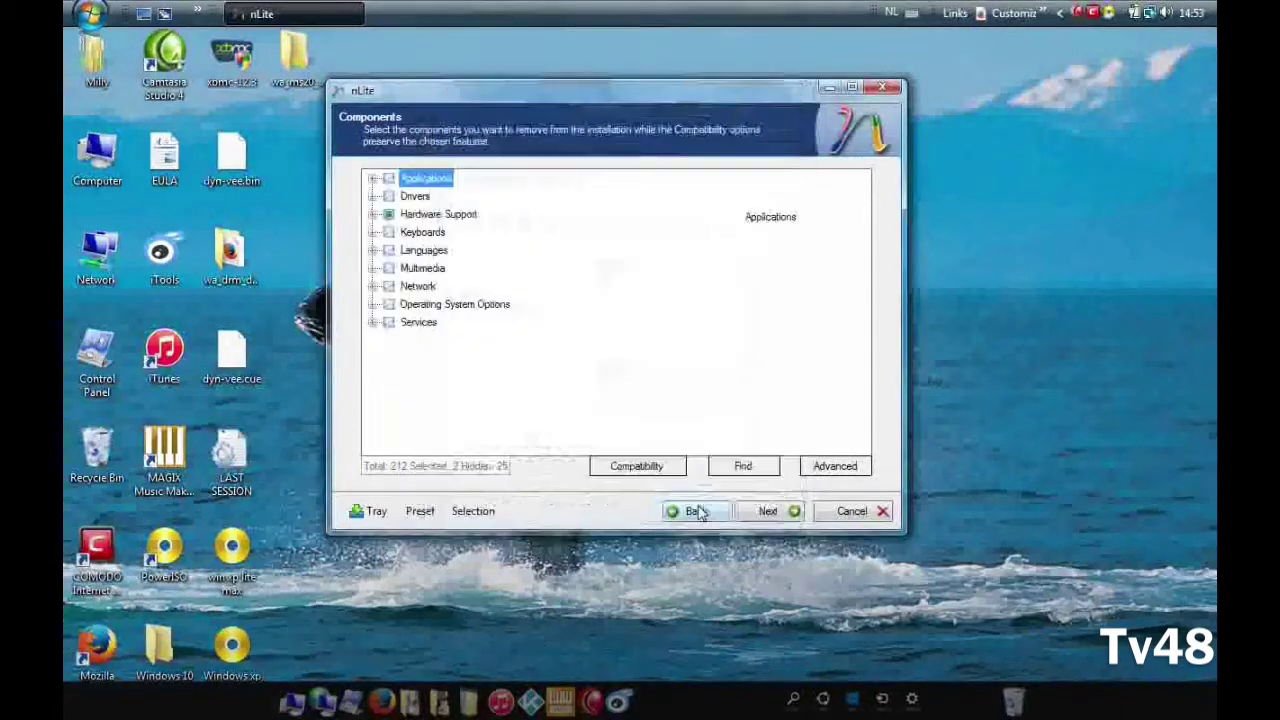
{"action": "left_click", "coordinate": [768, 512]}
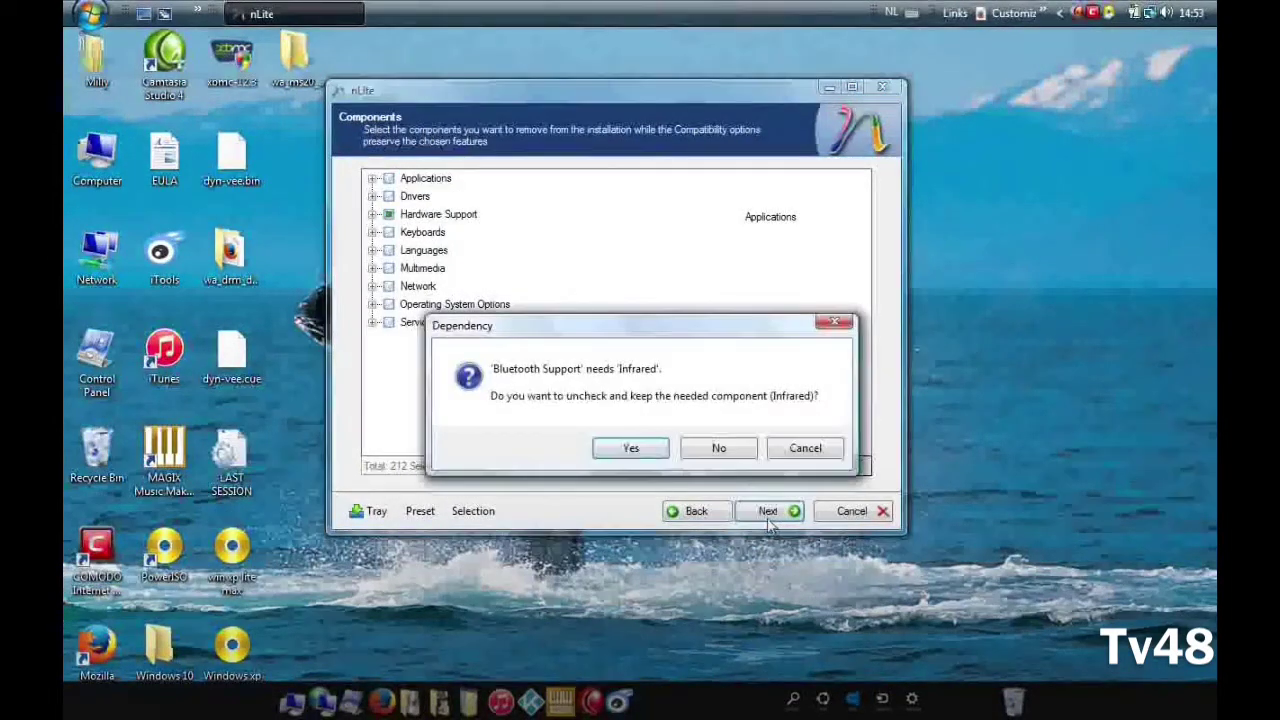
{"action": "left_click", "coordinate": [632, 451]}
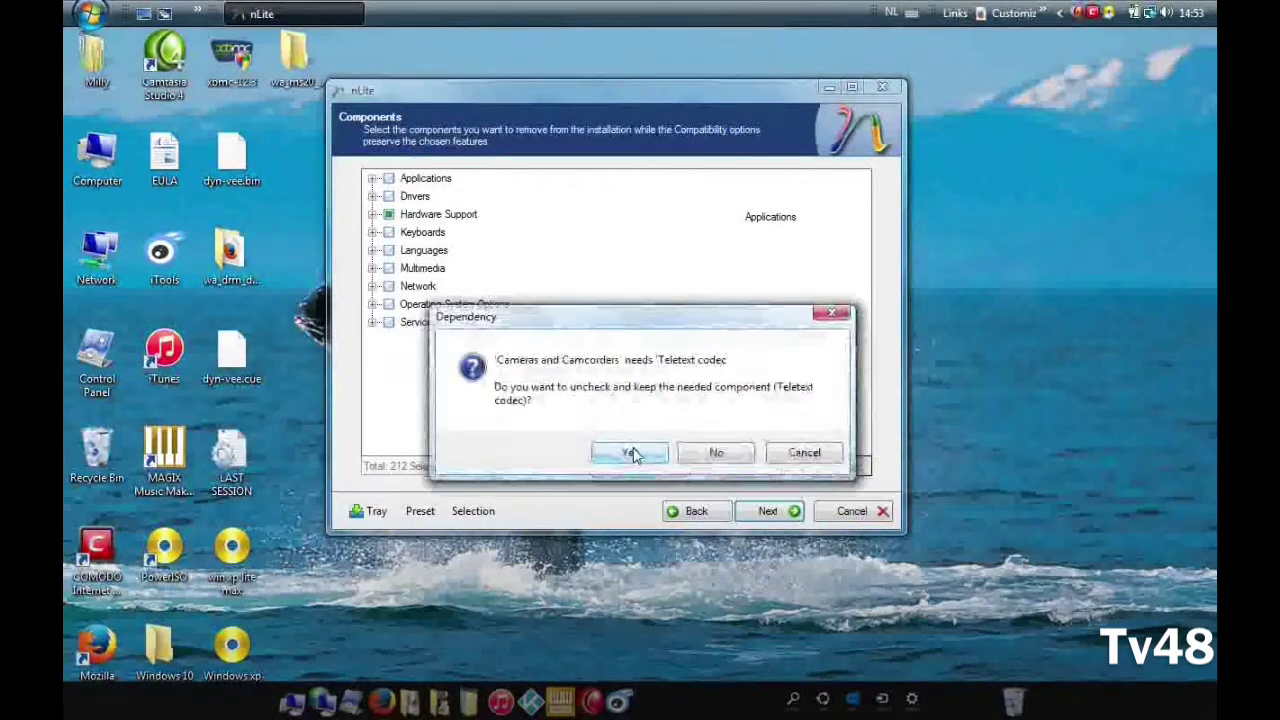
Step: Keep the Teletext codec, review RunOnce, Users, Network ID and Display settings, then reach Tweaks
{"action": "left_click", "coordinate": [632, 451]}
{"action": "left_click", "coordinate": [498, 196]}
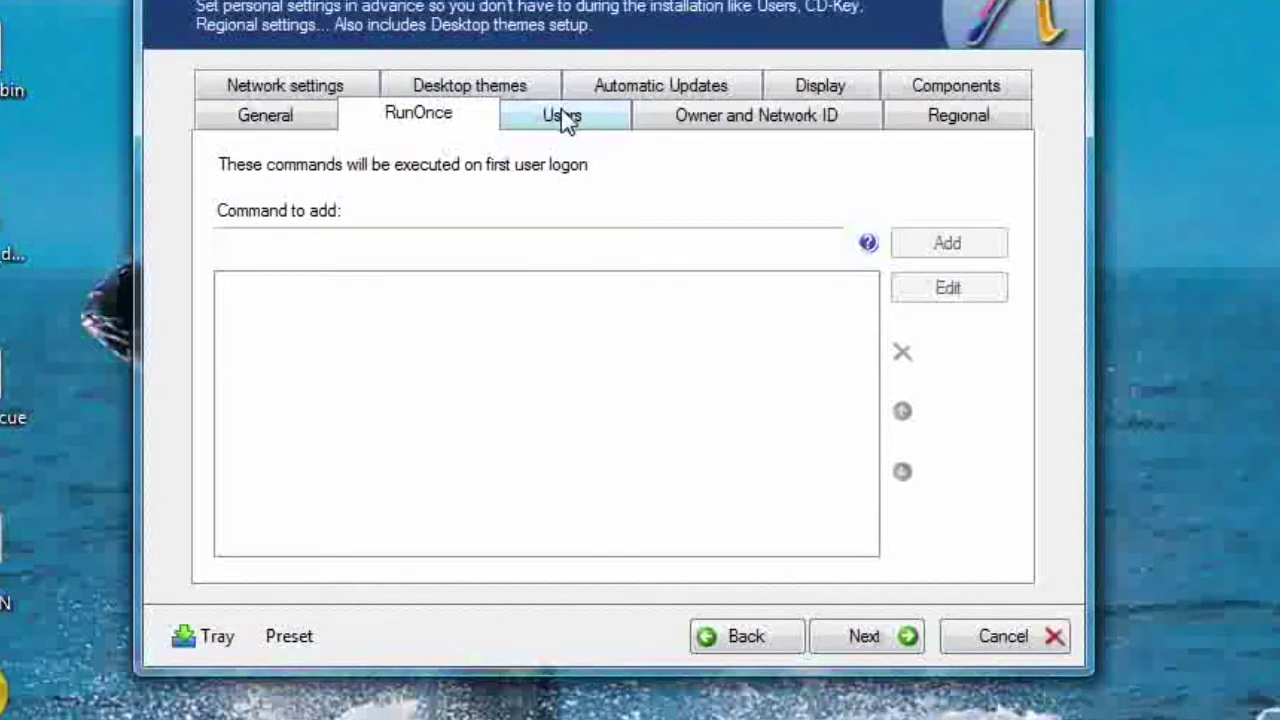
{"action": "left_click", "coordinate": [566, 119]}
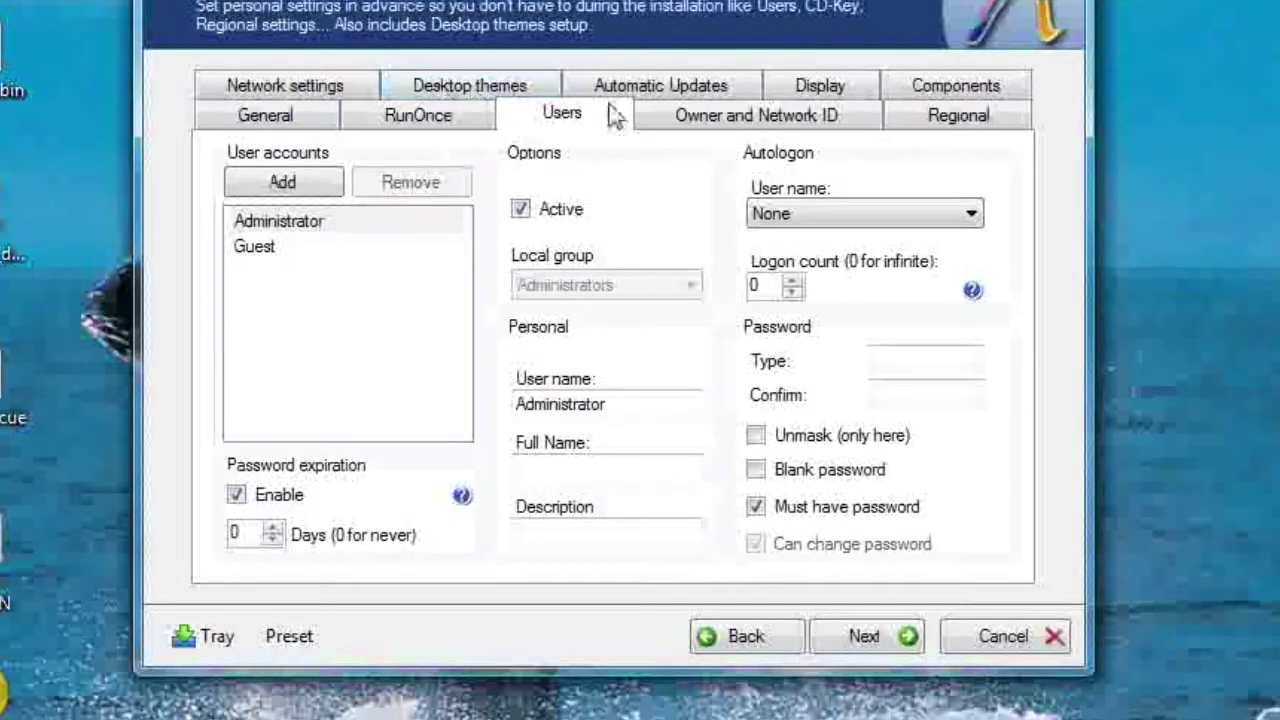
{"action": "left_click", "coordinate": [734, 128]}
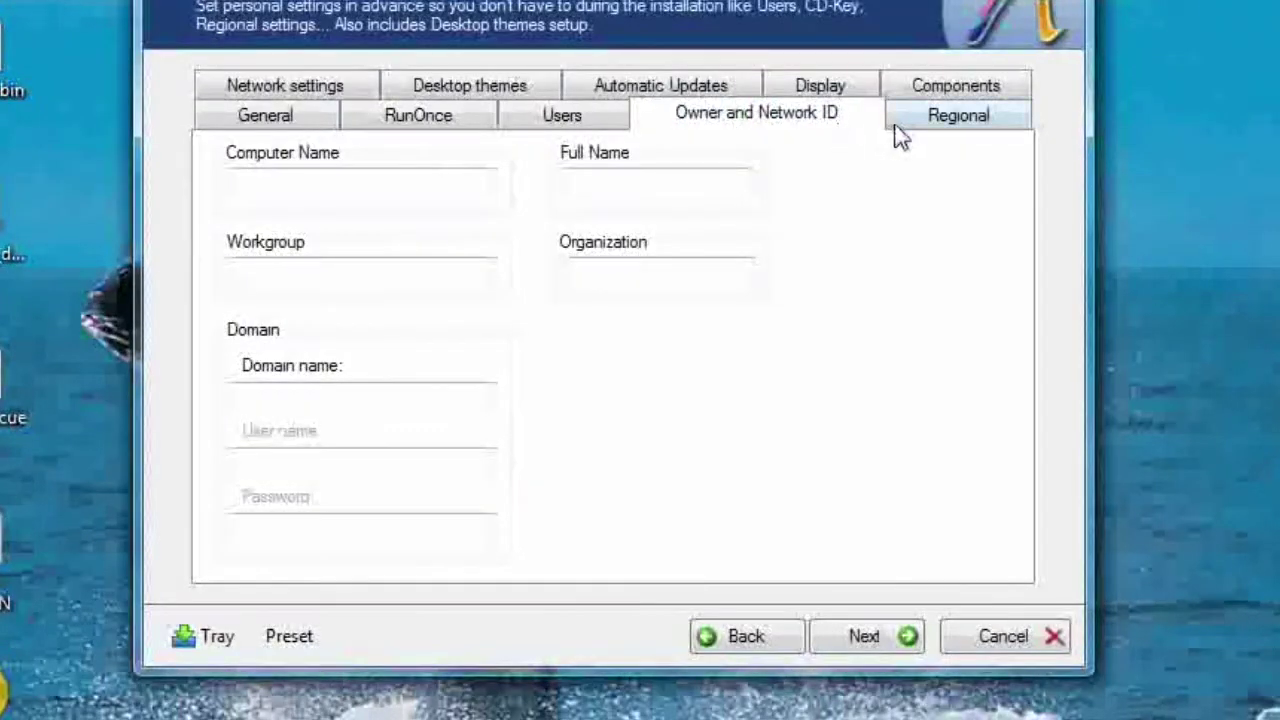
{"action": "left_click", "coordinate": [840, 95]}
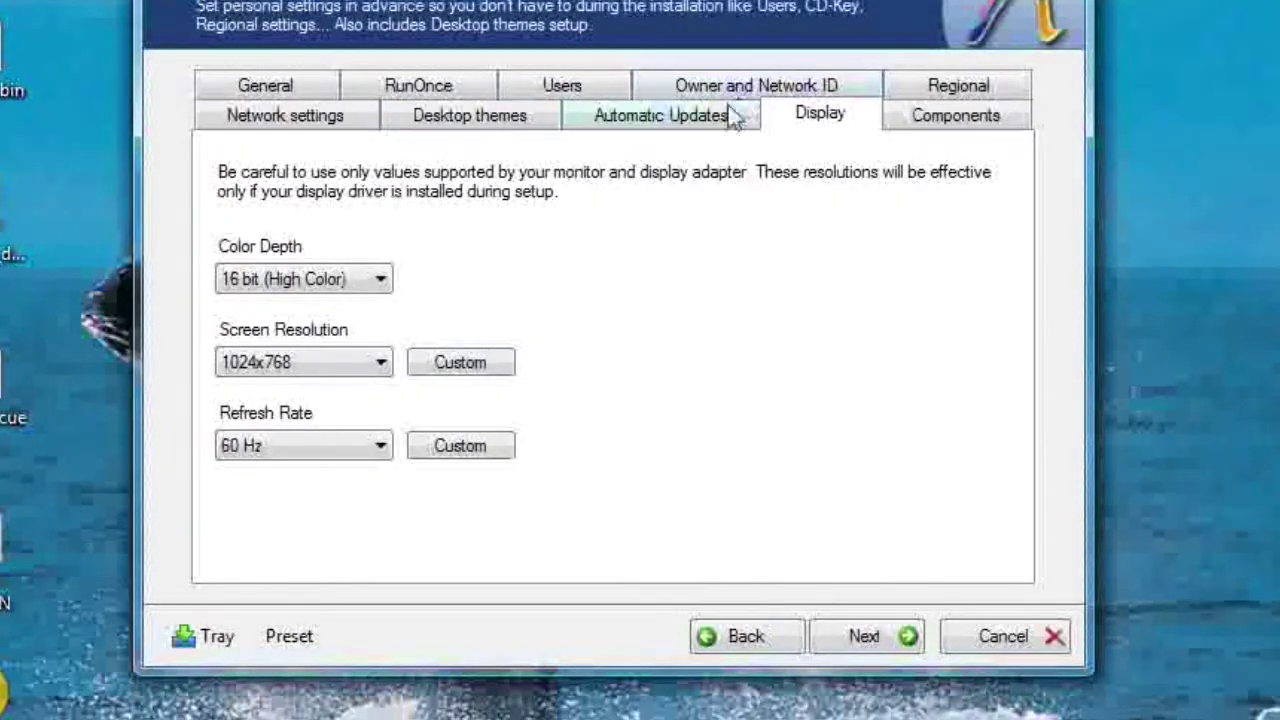
{"action": "left_click", "coordinate": [602, 86]}
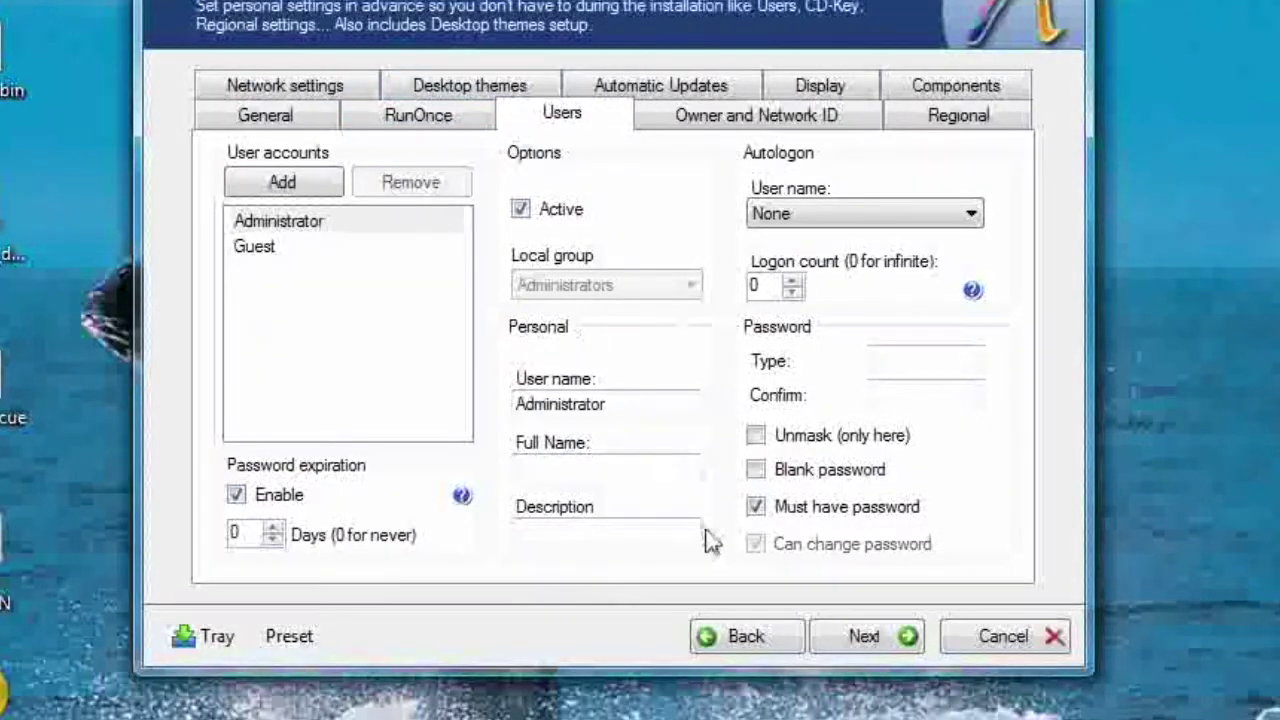
{"action": "left_click", "coordinate": [864, 637]}
{"action": "left_click", "coordinate": [864, 637]}
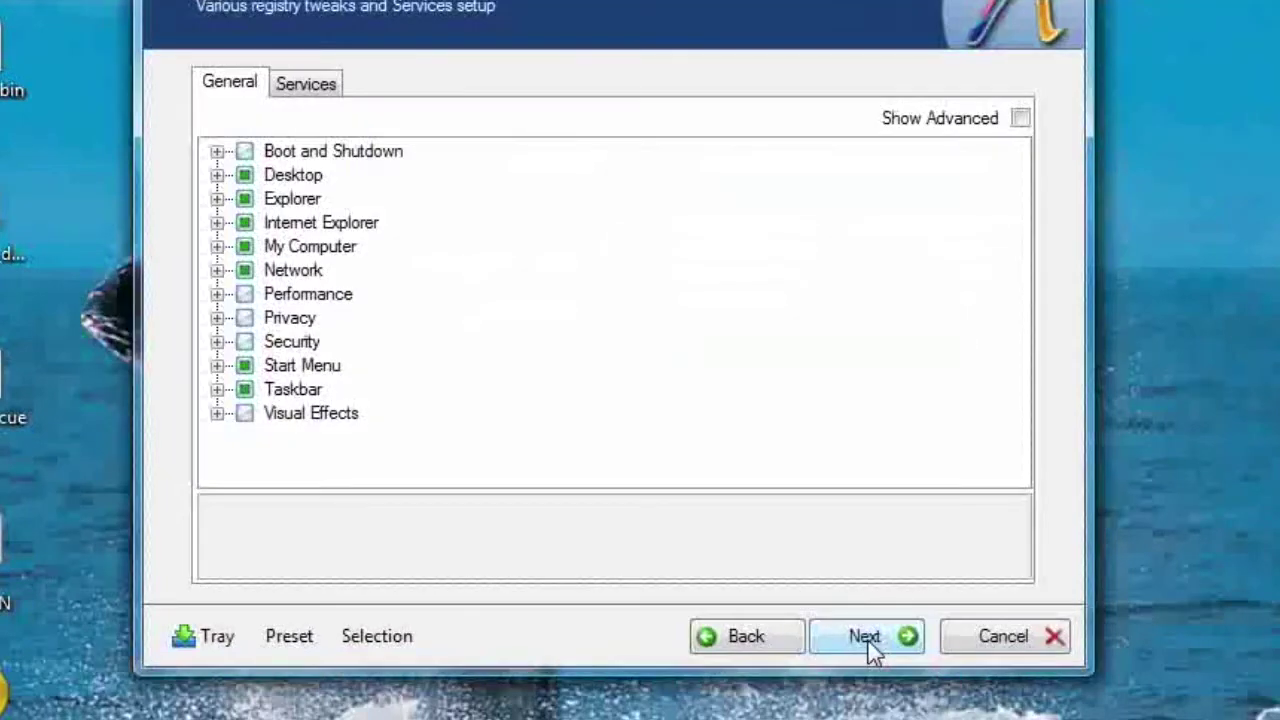
Step: Expand Internet Explorer tweaks, then apply all changes, finishing at 212.27MB
{"action": "left_click", "coordinate": [215, 224]}
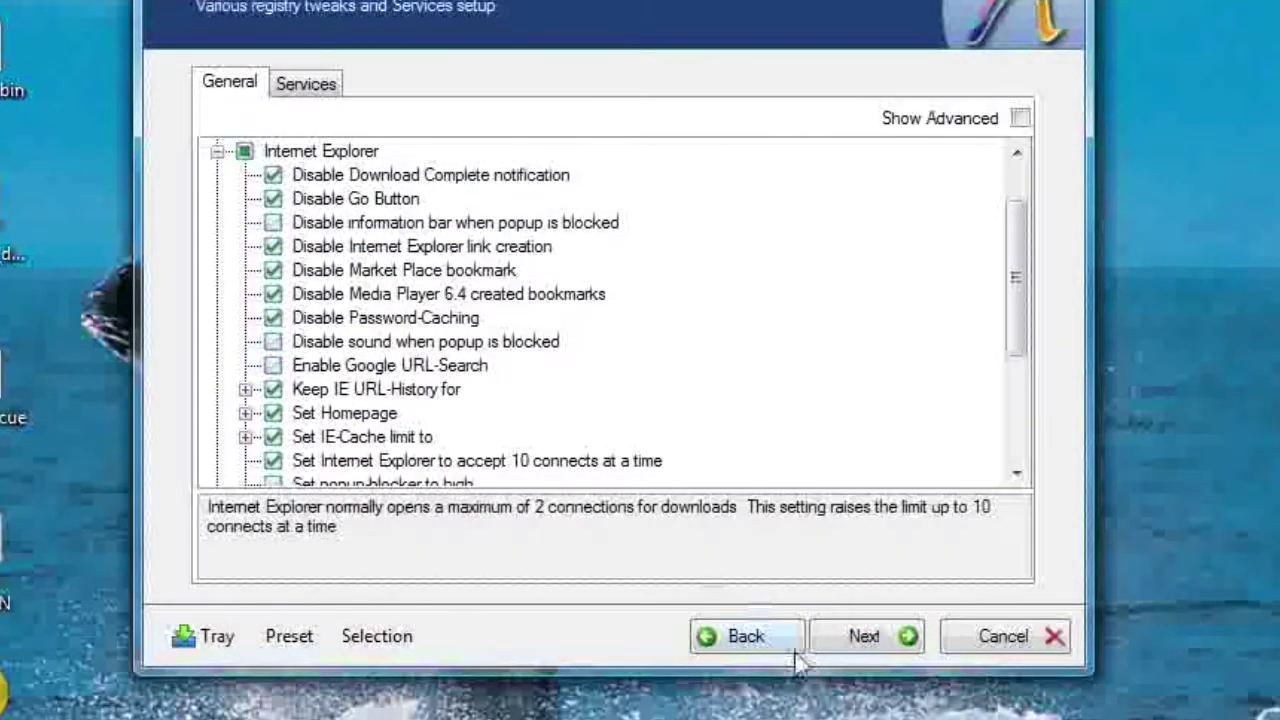
{"action": "left_click", "coordinate": [898, 637]}
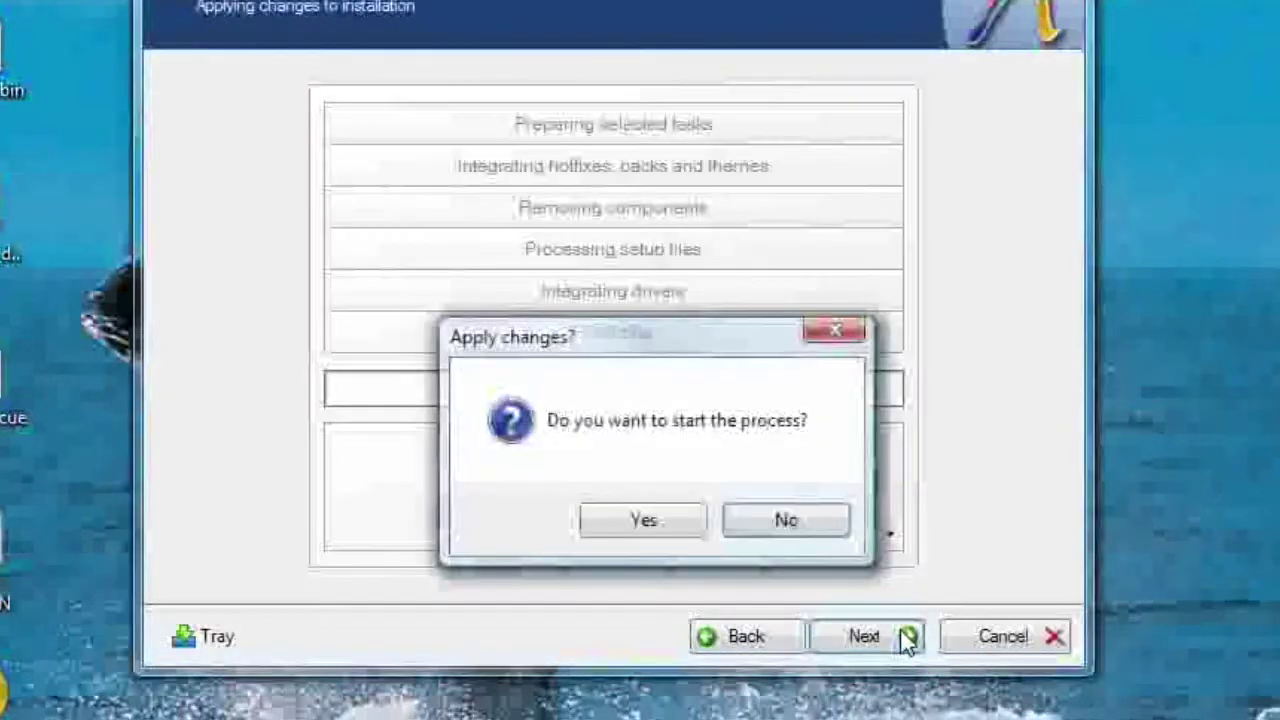
{"action": "left_click", "coordinate": [672, 527]}
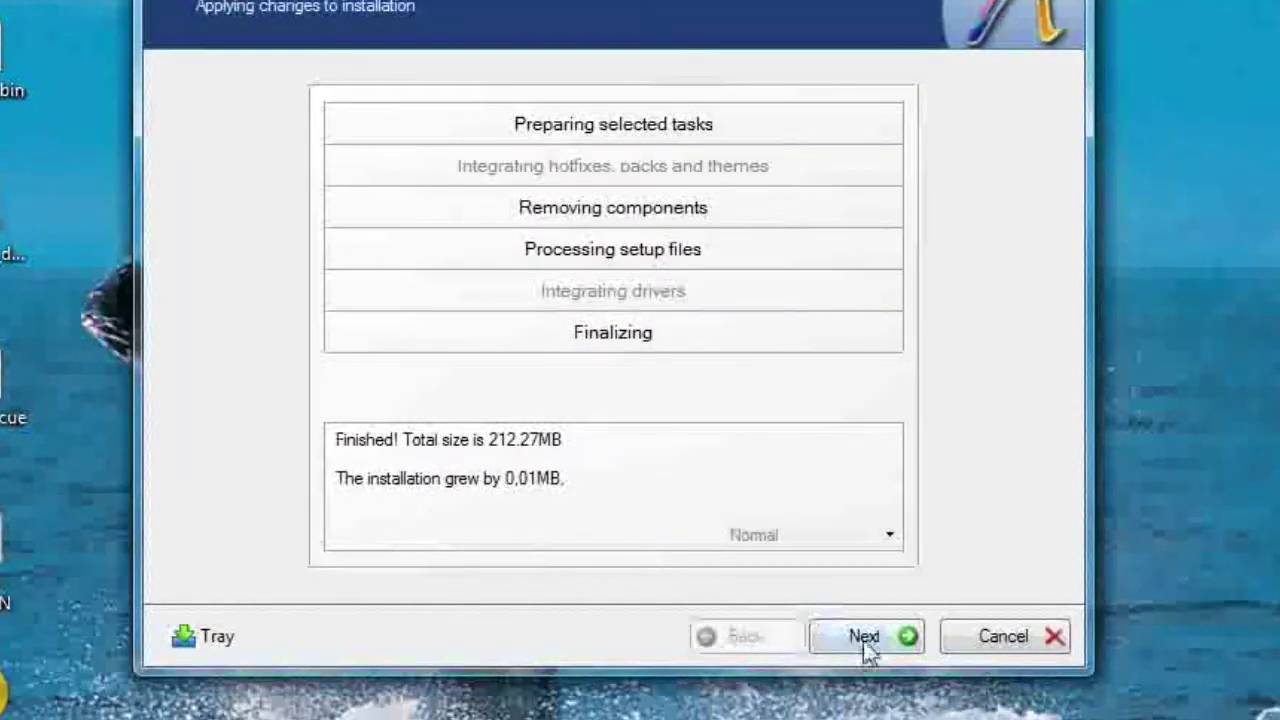
{"action": "left_click", "coordinate": [866, 640]}
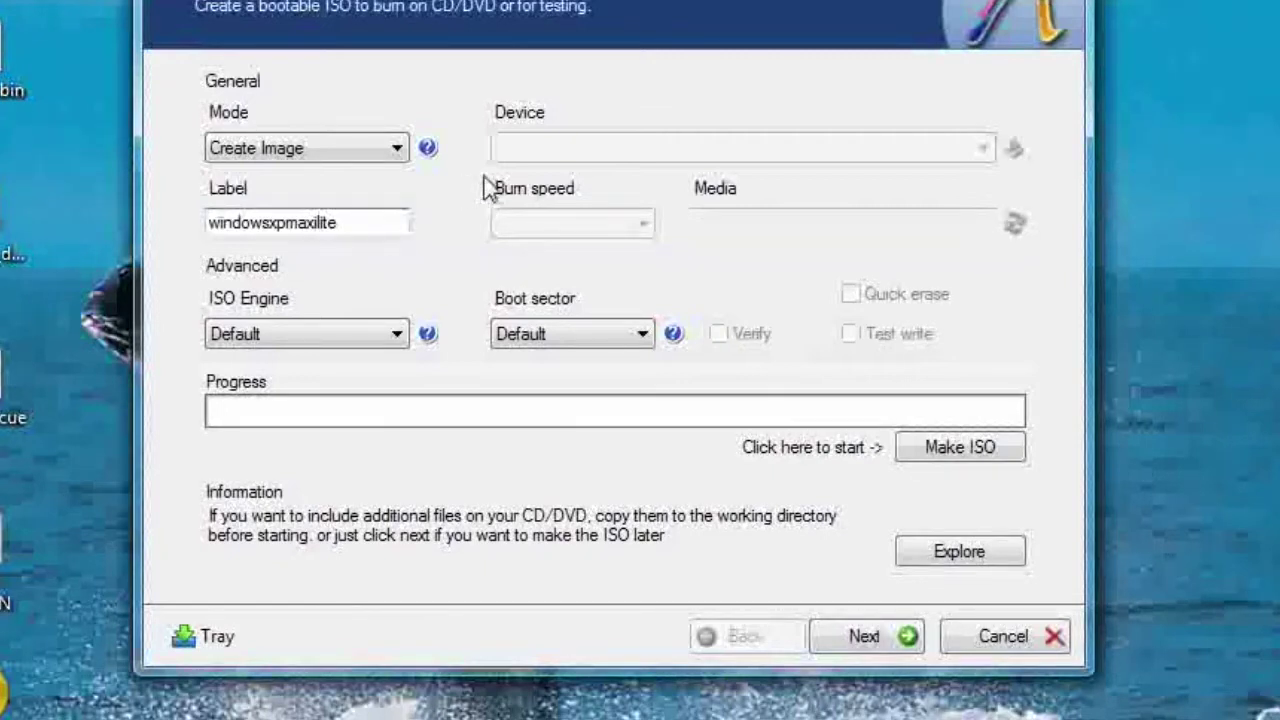
Step: Keep Create Image, label windowsxpmaxilite, default ISO engine and boot sector, then cancel to quit
{"action": "left_click", "coordinate": [398, 148]}
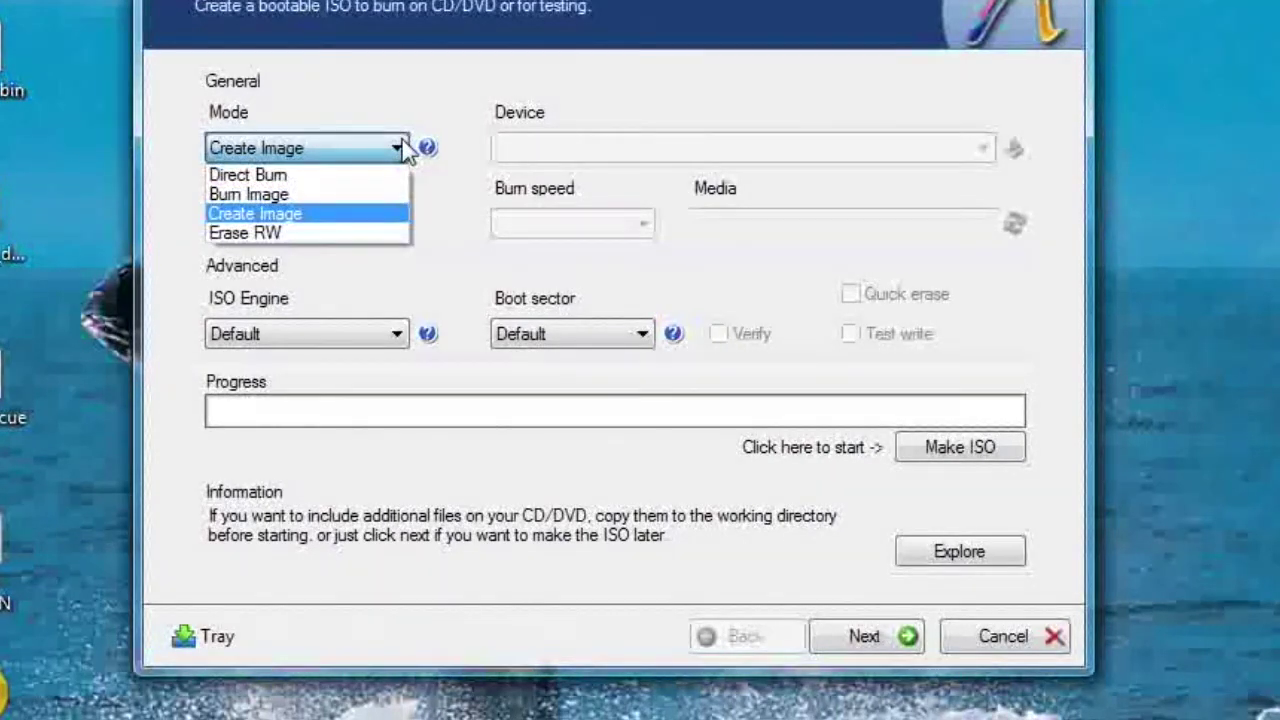
{"action": "left_click", "coordinate": [402, 142]}
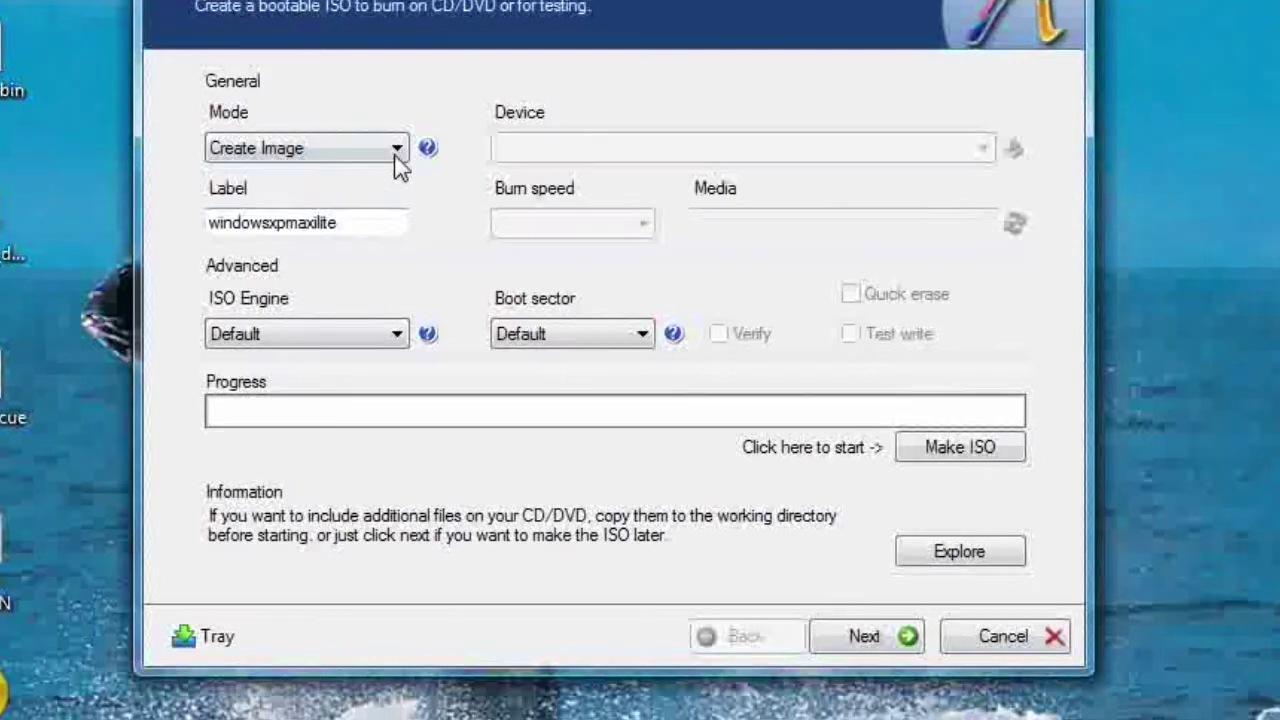
{"action": "left_click_drag", "start_coordinate": [358, 218], "coordinate": [210, 222]}
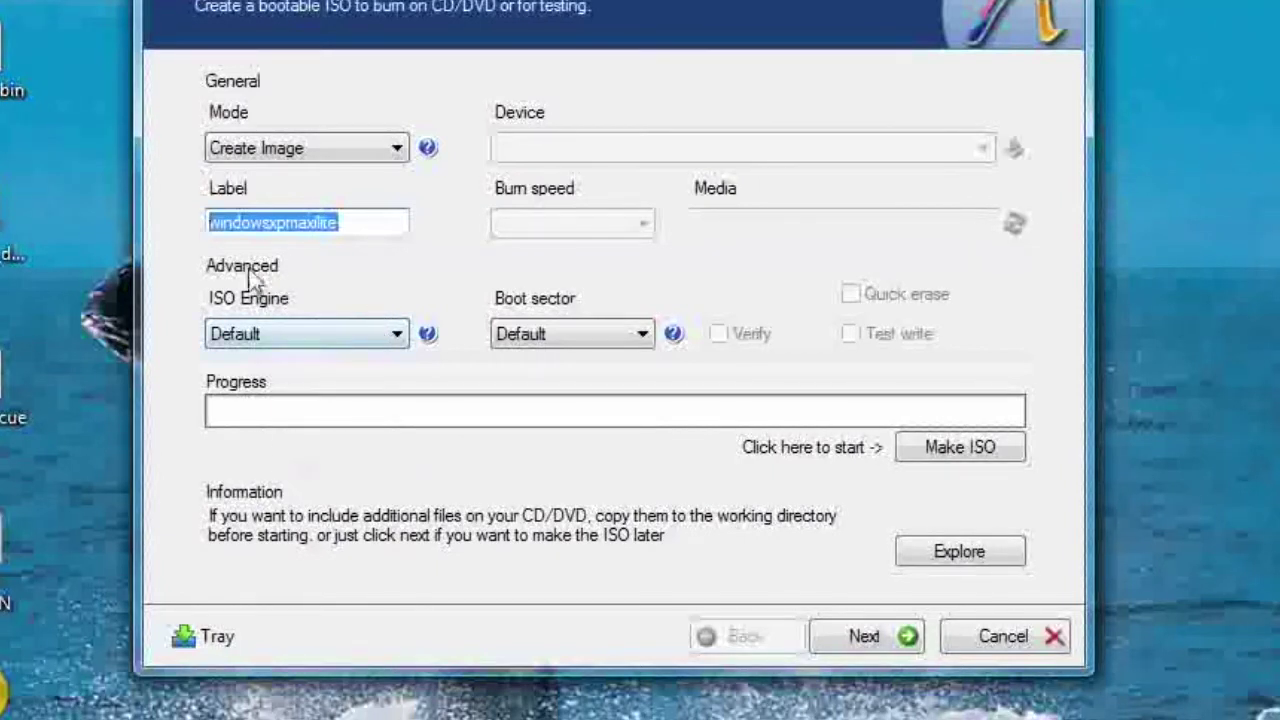
{"action": "left_click", "coordinate": [397, 338]}
{"action": "left_click", "coordinate": [397, 339]}
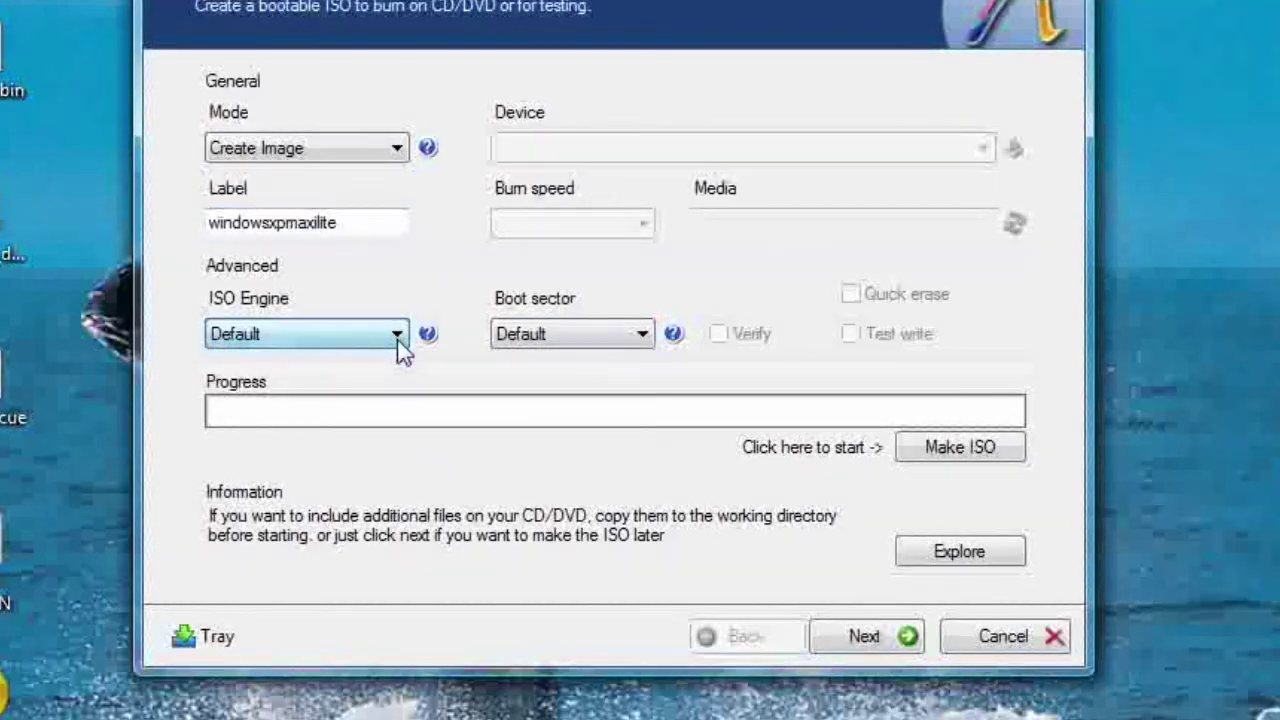
{"action": "left_click", "coordinate": [614, 332]}
{"action": "left_click", "coordinate": [614, 332]}
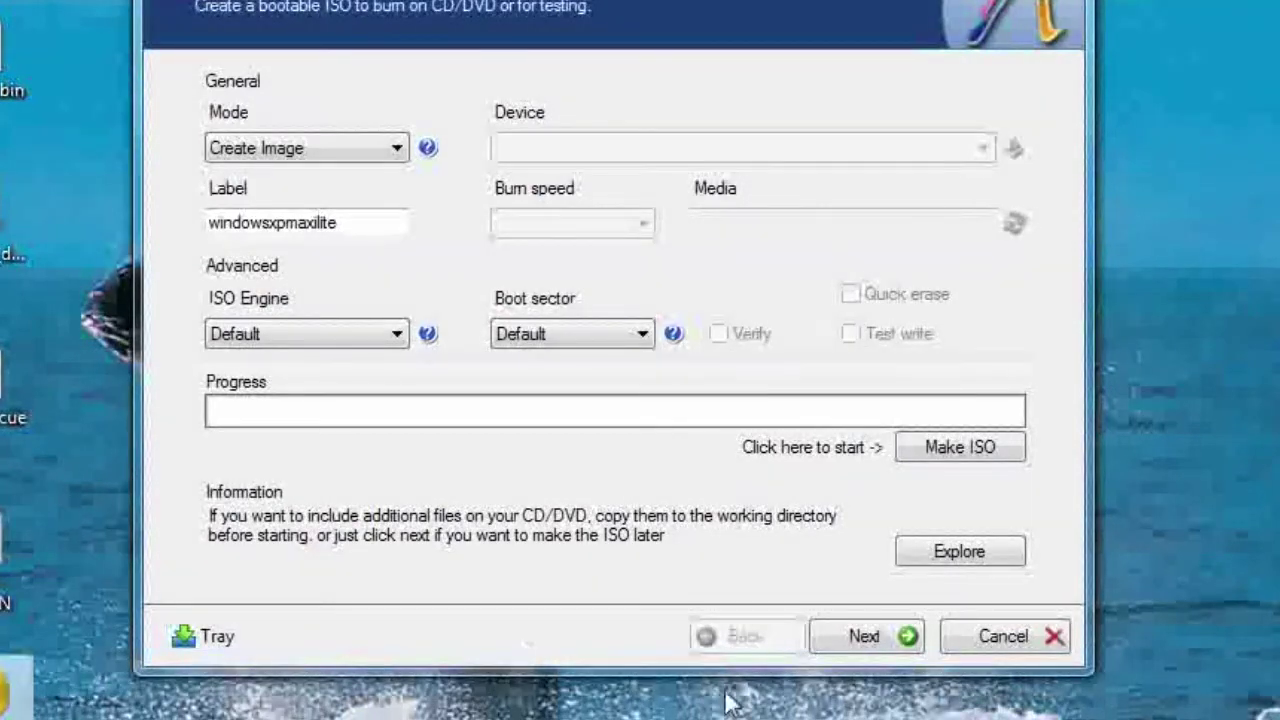
{"action": "left_click", "coordinate": [1027, 642]}
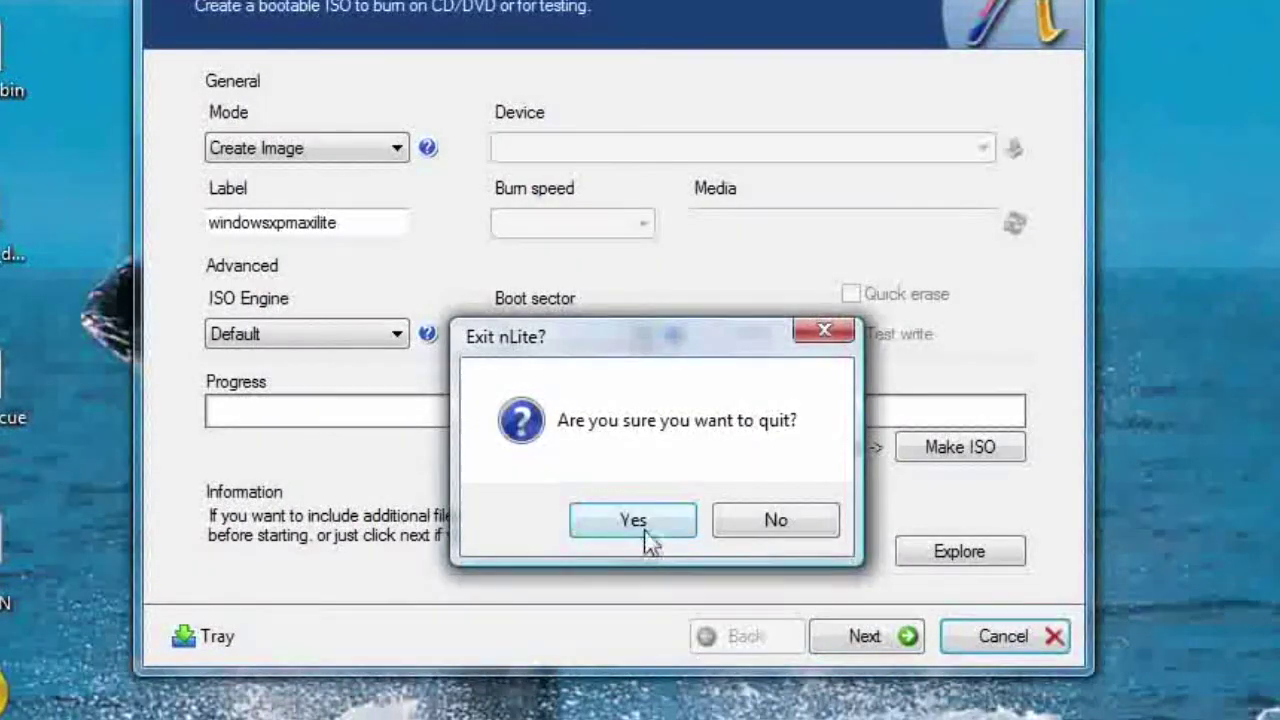
Step: Exit nLite and move the LAST SESSION icon to the desktop's top-left corner
{"action": "left_click", "coordinate": [649, 531]}
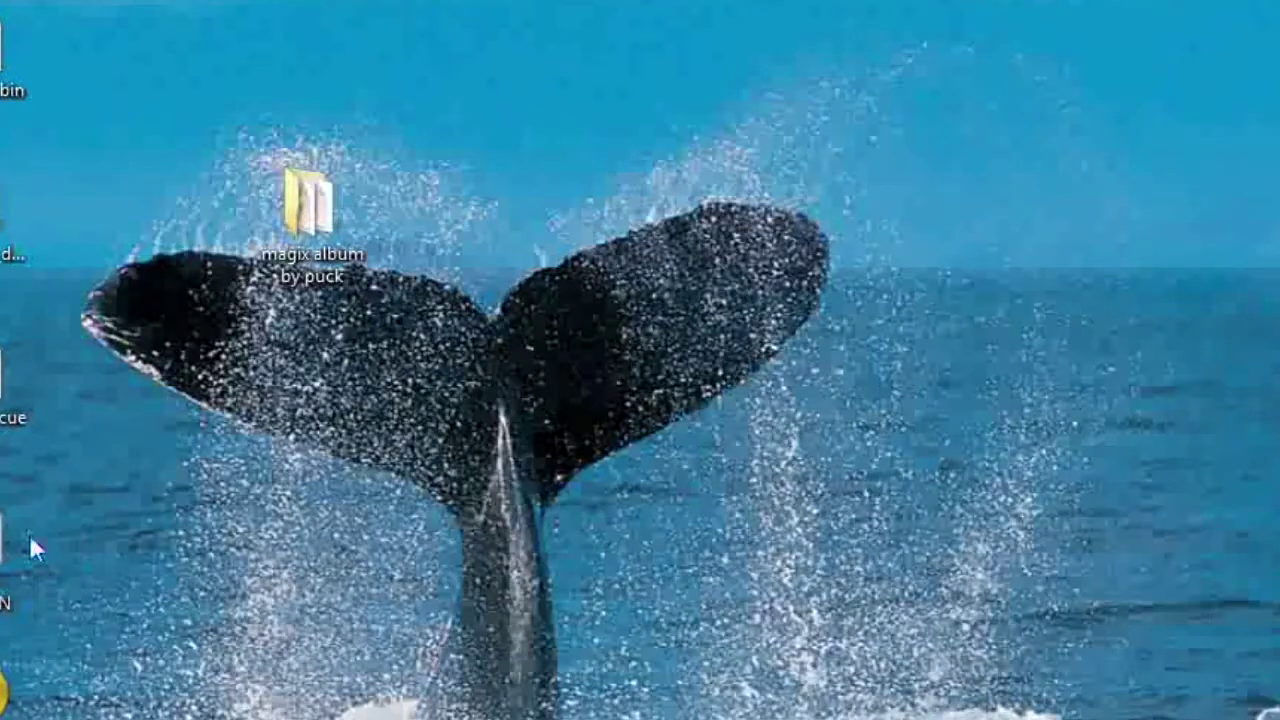
{"action": "left_click_drag", "start_coordinate": [4, 548], "coordinate": [139, 80]}
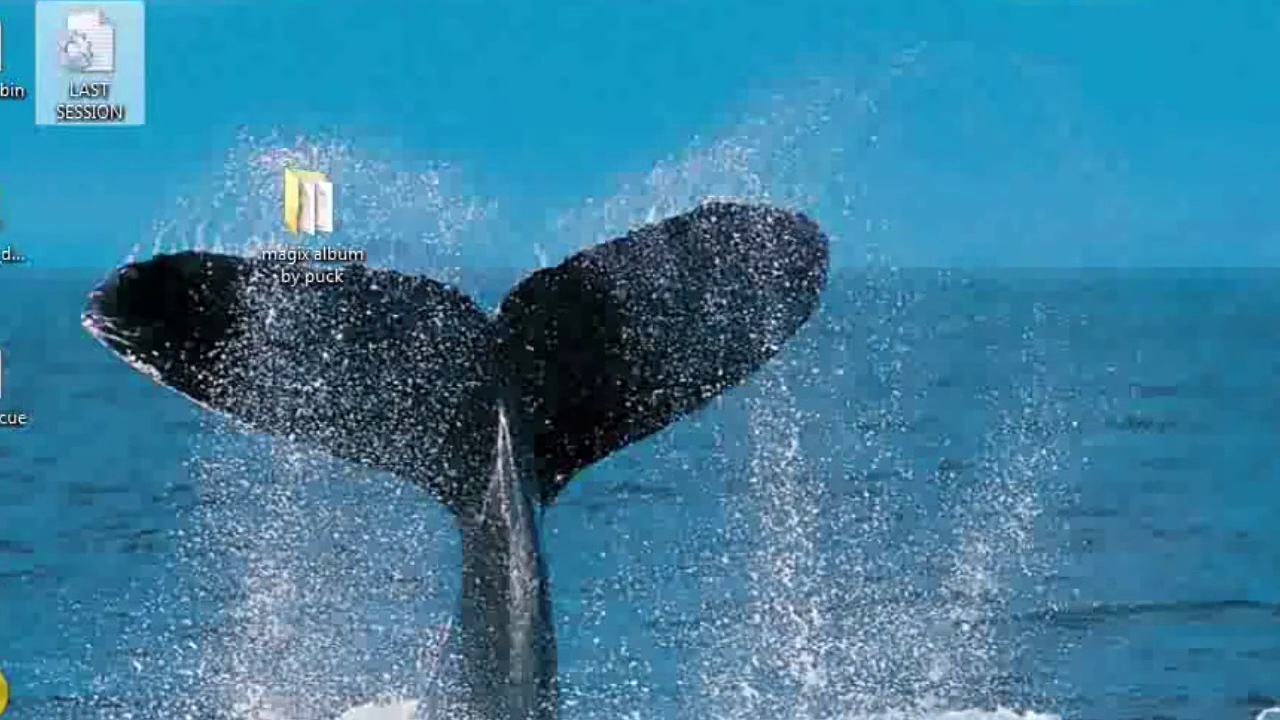
{"action": "mouse_move", "coordinate": [3, 400]}
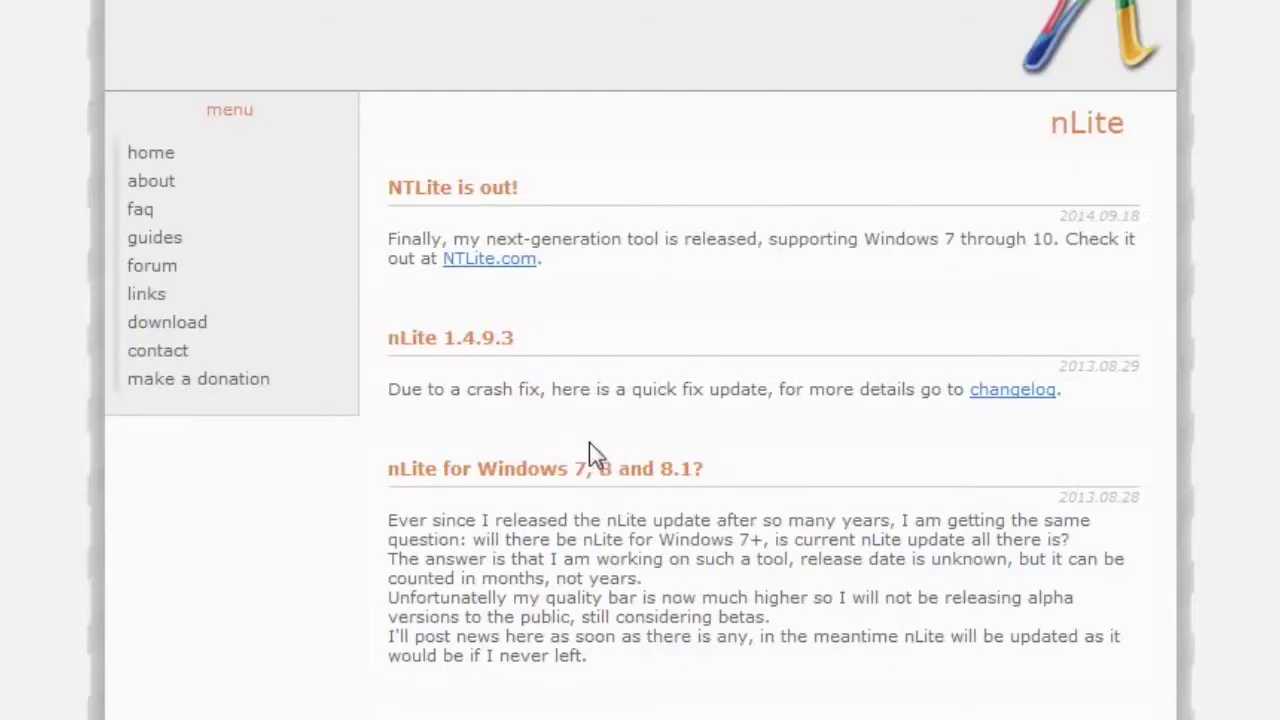
{"action": "left_click", "coordinate": [183, 325]}
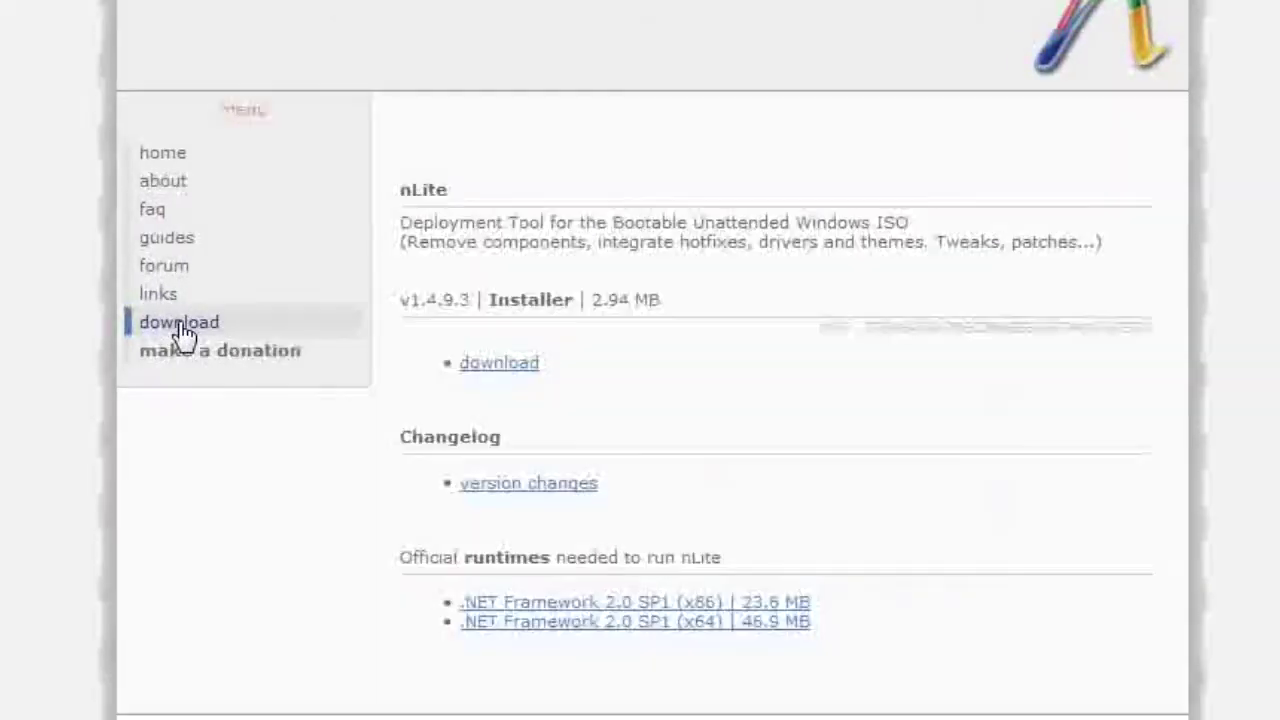